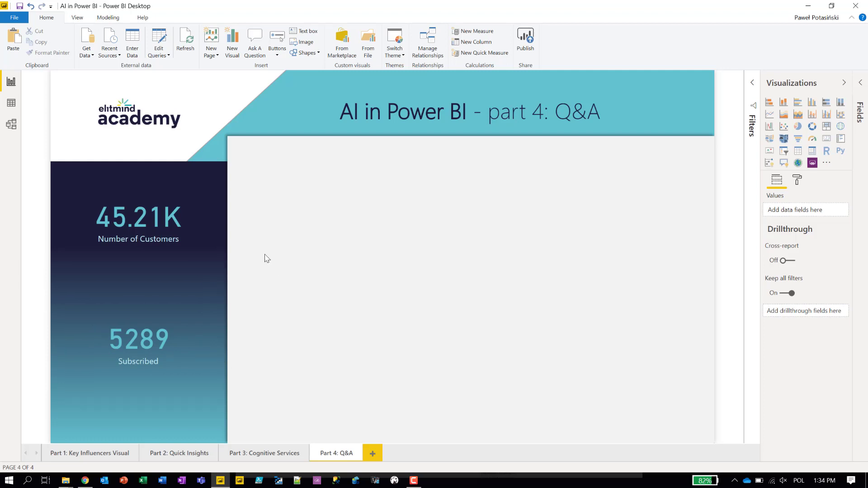
Insert a Q&A visual onto the Part 4: Q&A page.
left_click(255, 45)
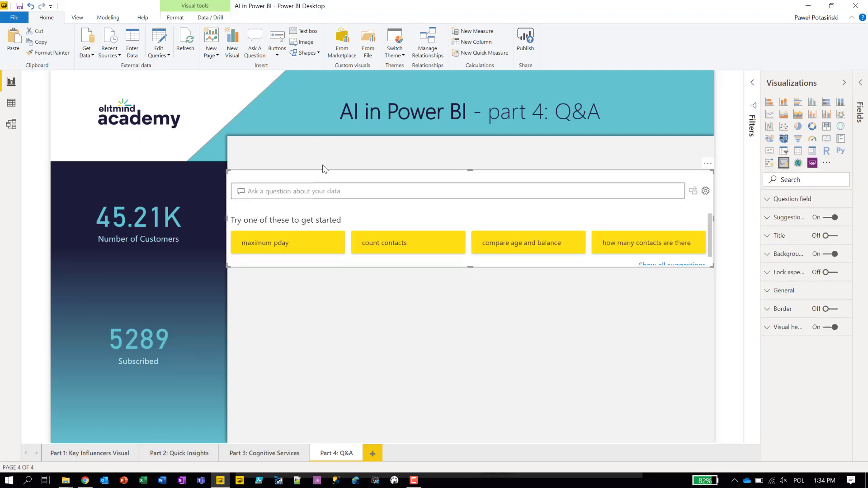
Ask the Q&A visual 'show average subscribed by job', enlarge it, and convert it to a standard bar chart.
left_click_drag(324, 178, 328, 158)
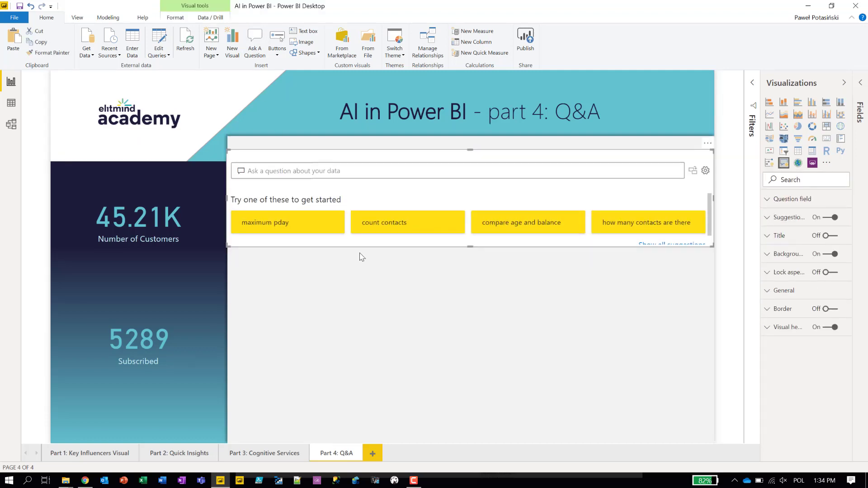
left_click(296, 170)
type("sho")
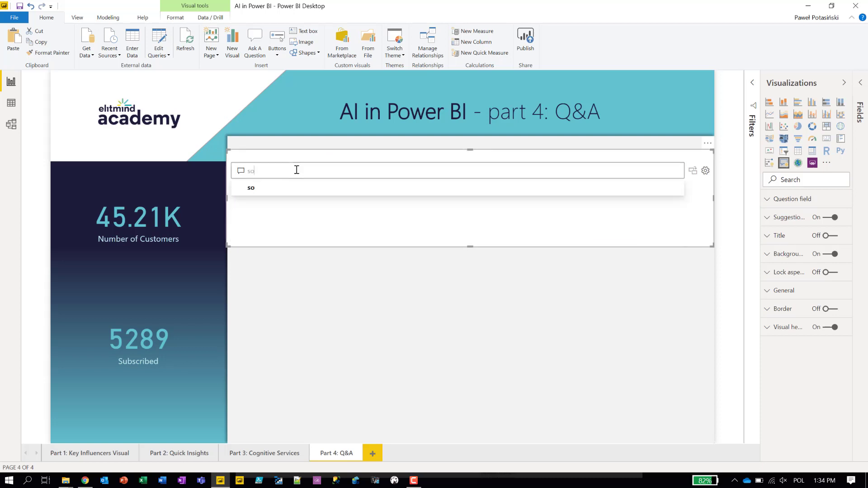
type("w")
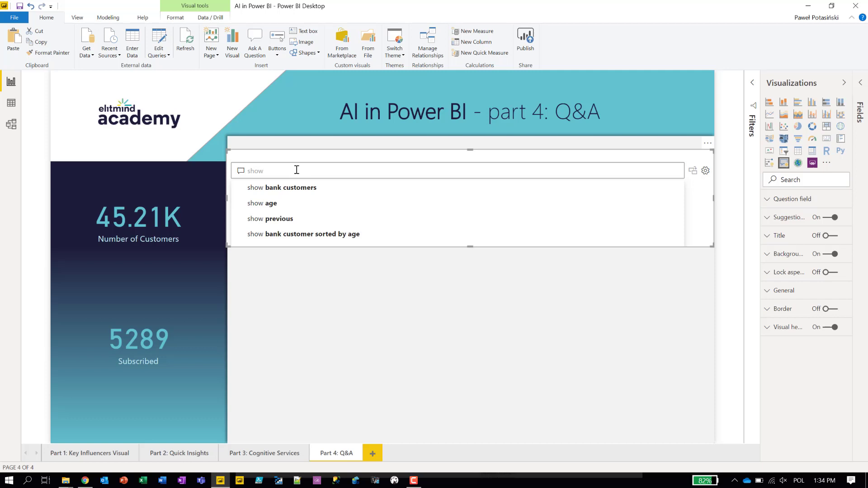
type(" average ")
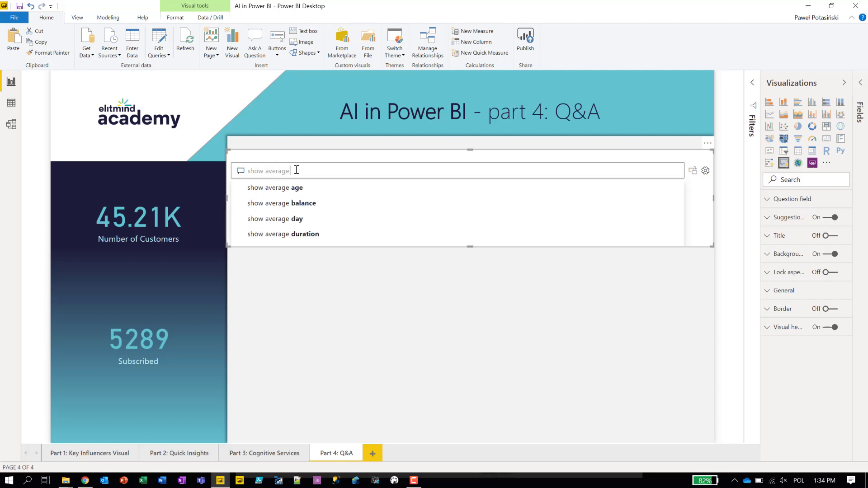
type("su")
key("Down")
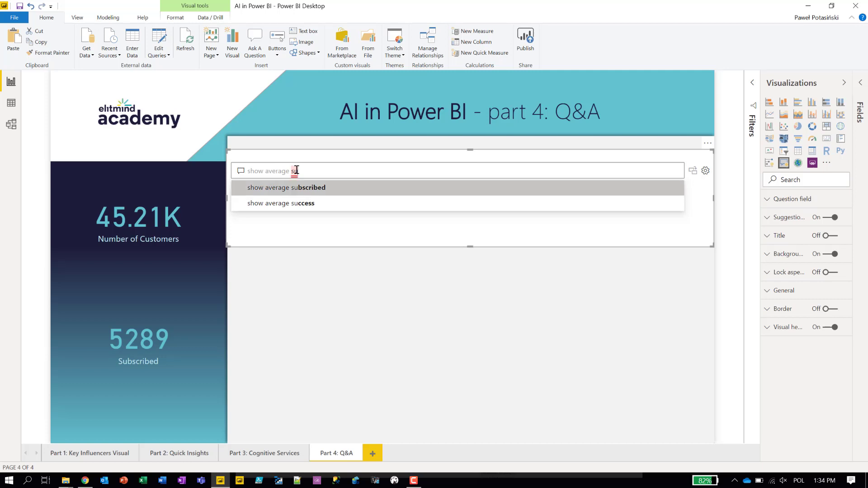
key("Return")
type("bscribed b")
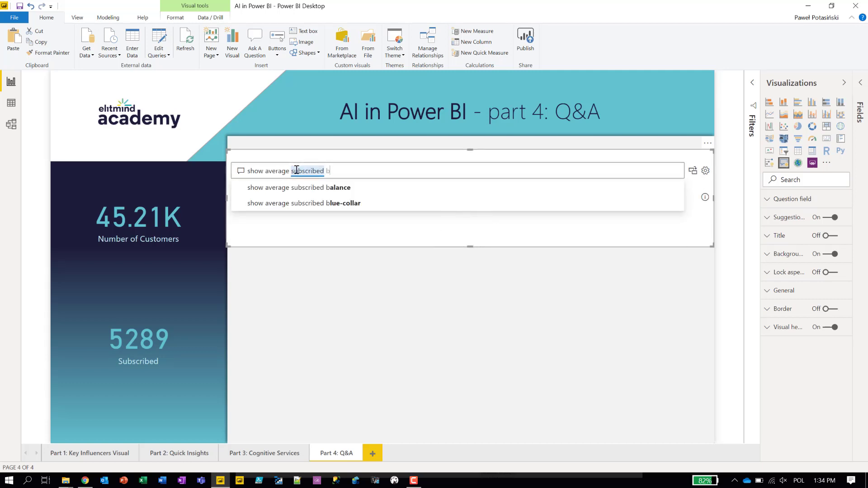
type("y job")
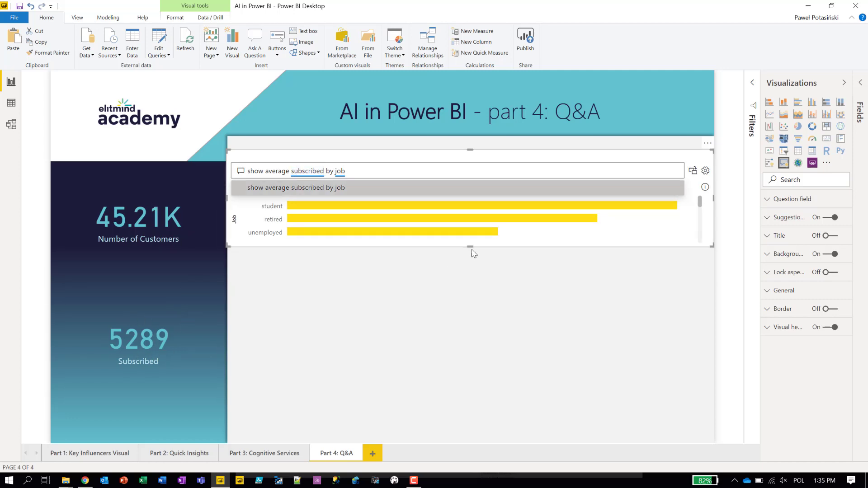
left_click_drag(471, 247, 473, 296)
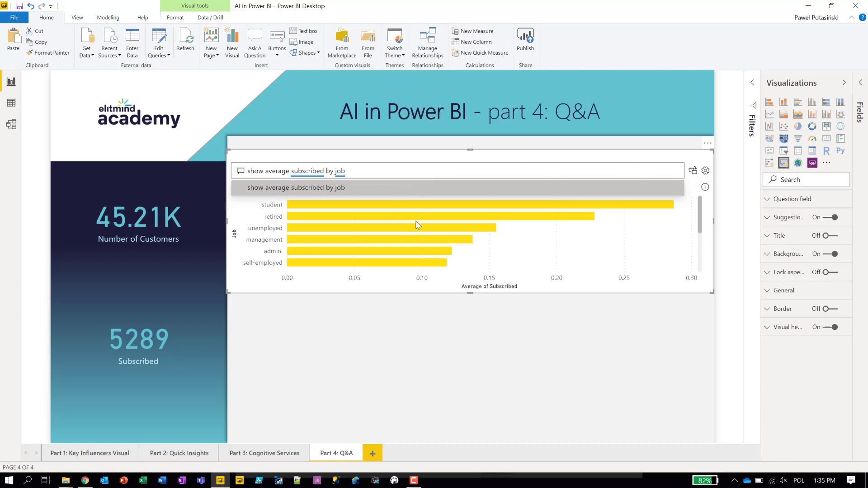
left_click(693, 174)
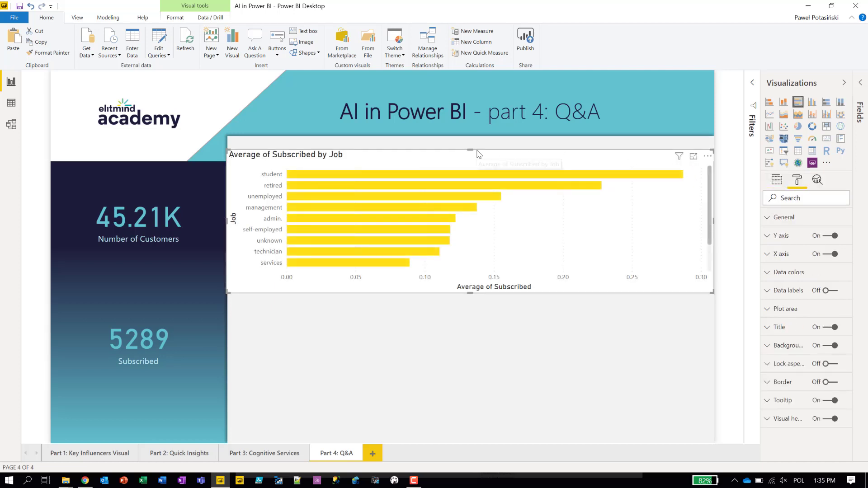
Move the Job chart up to the banner and paint the logo's teal formatting onto it.
left_click_drag(473, 149, 474, 141)
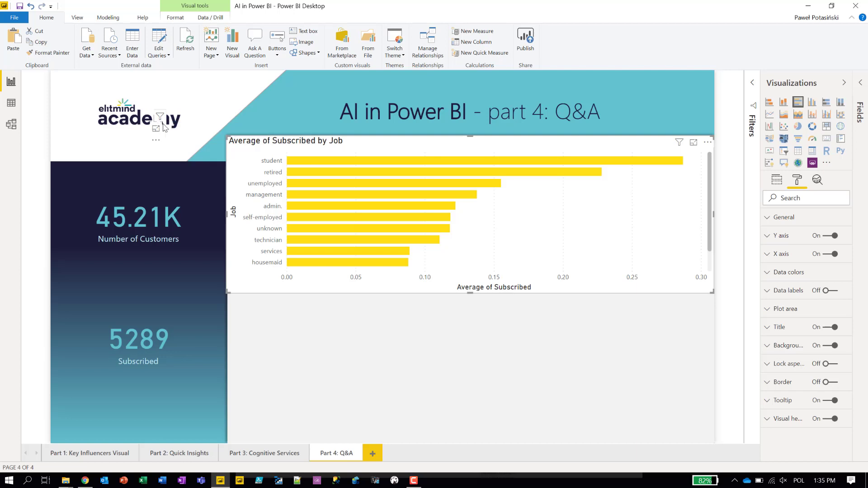
left_click(165, 125)
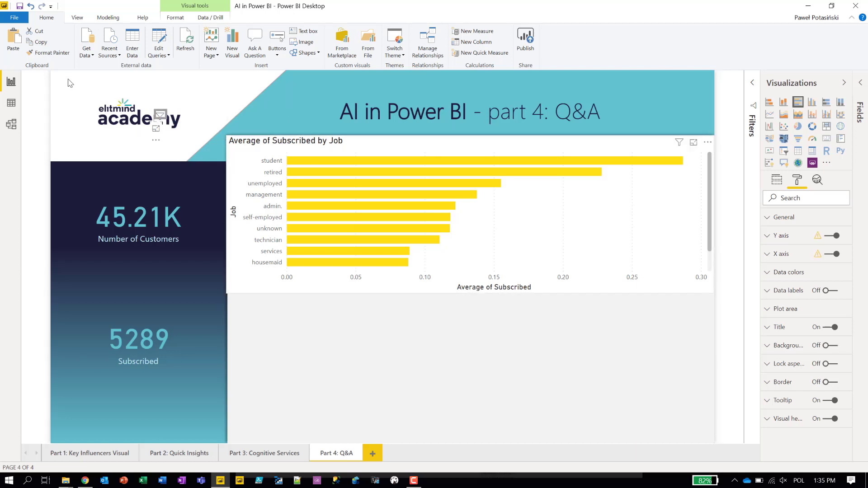
left_click(58, 56)
left_click(521, 250)
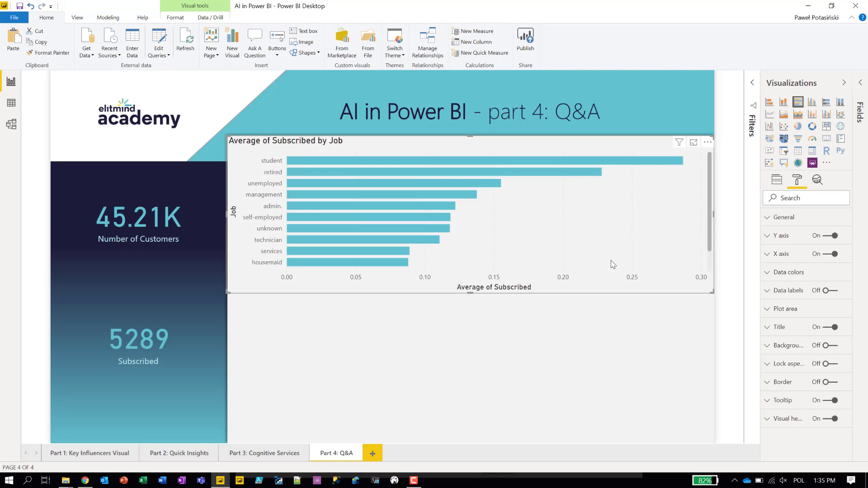
Test cross-filtering by filtering the page to the student job, then clear the filter.
mouse_move(394, 165)
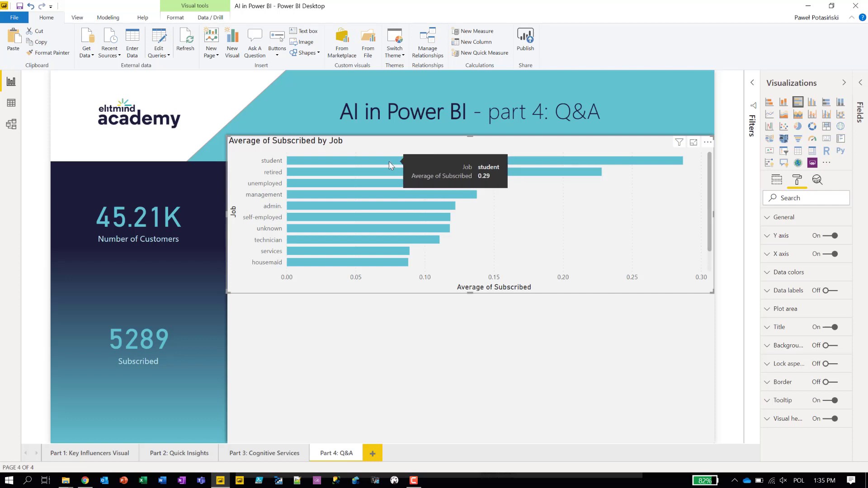
left_click(389, 161)
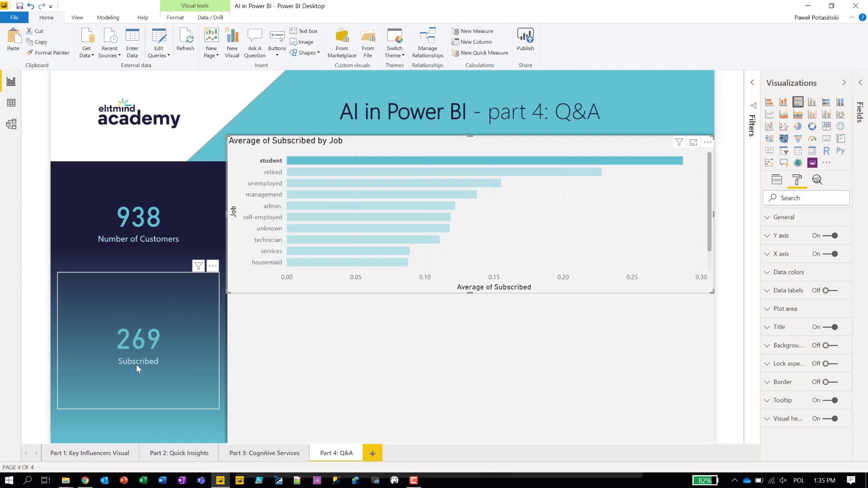
left_click(602, 199)
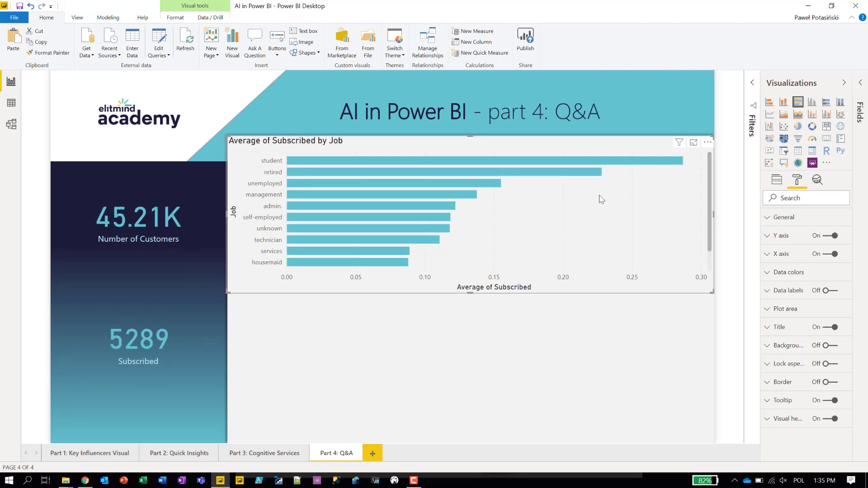
mouse_move(487, 159)
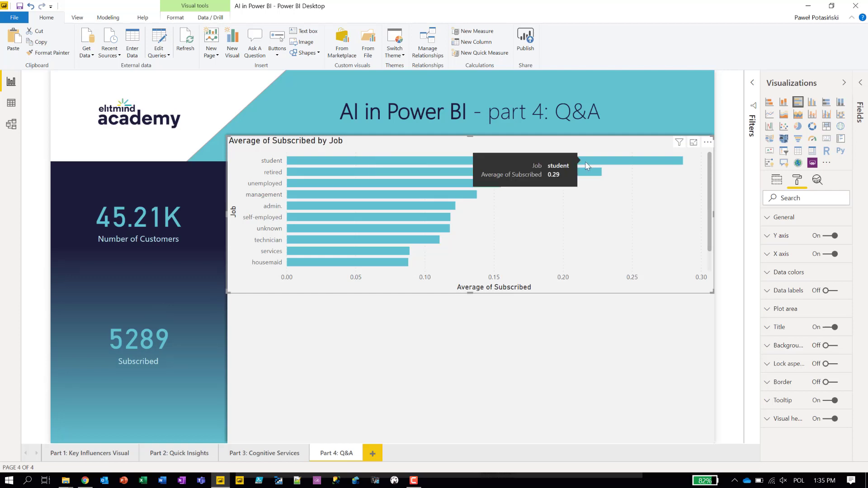
left_click(423, 329)
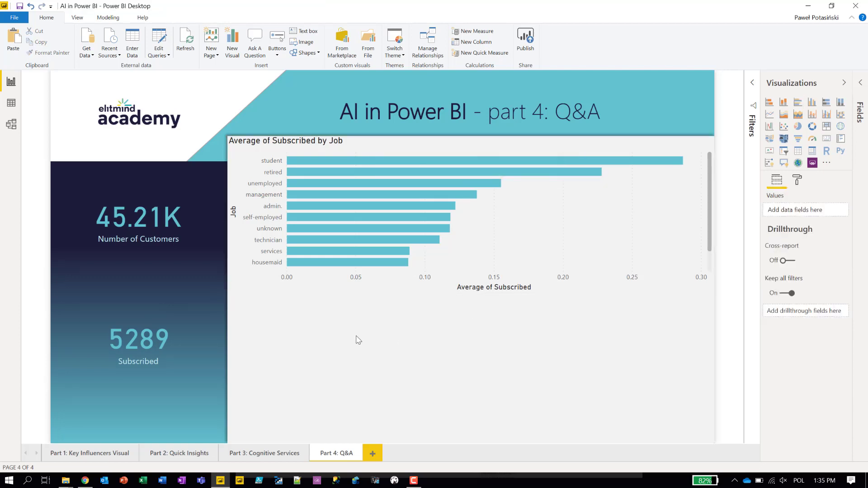
Add a half-width Q&A visual for 'show average subscribed by education as column' and convert it to a standard chart.
left_click(256, 50)
type("sh")
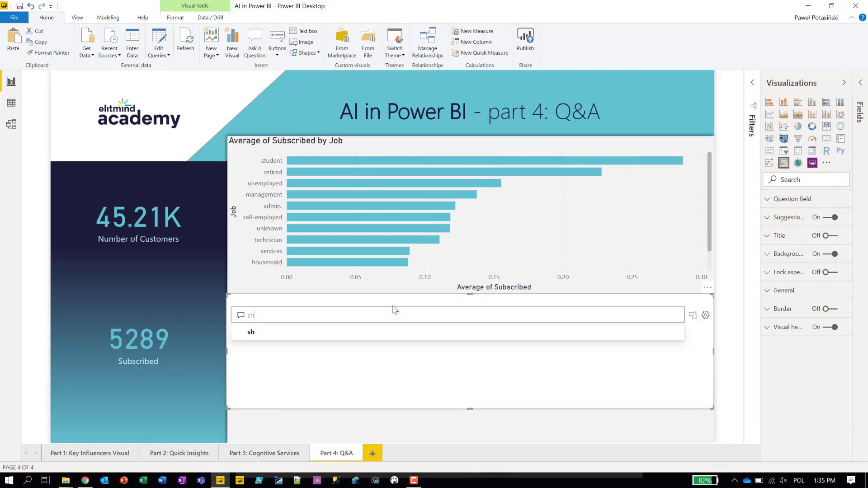
type("ow")
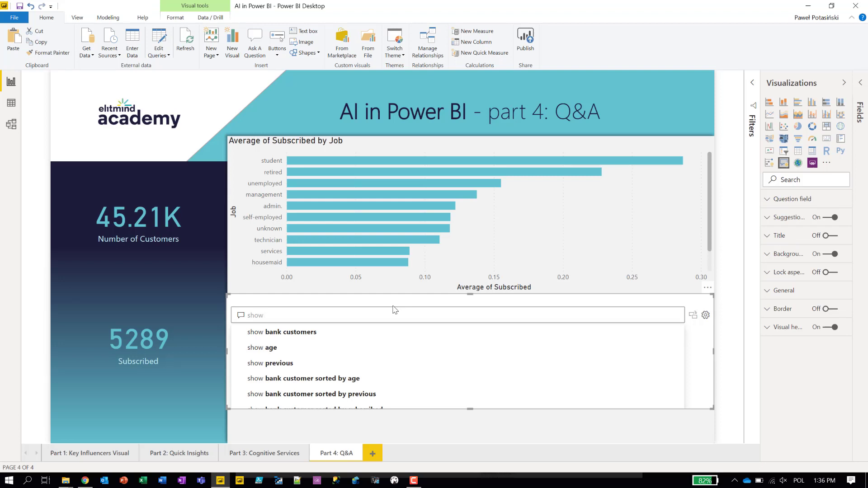
type(" aver")
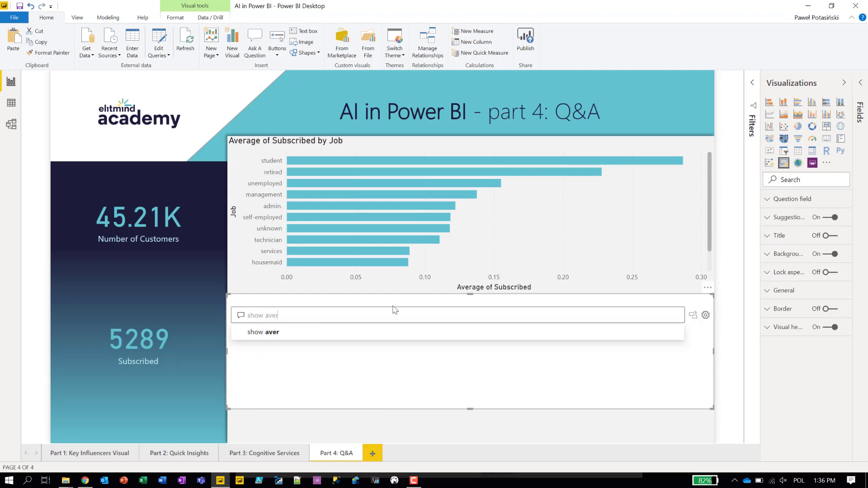
type("age s")
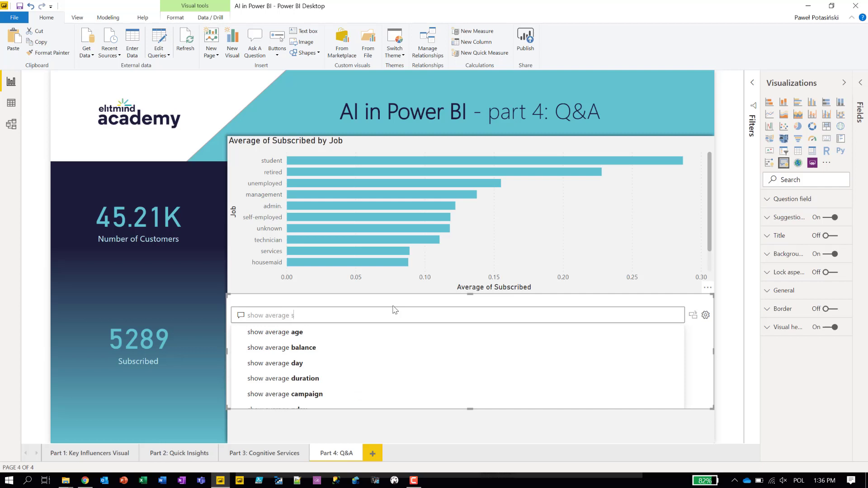
type("ub")
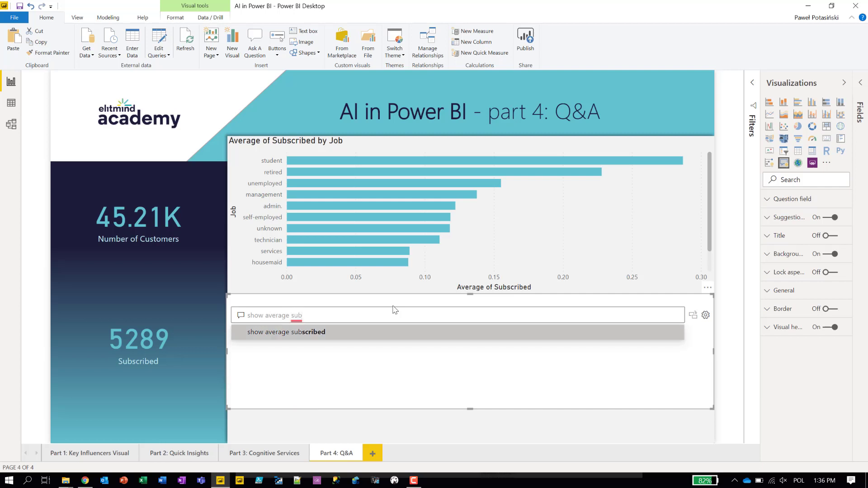
type("scribed")
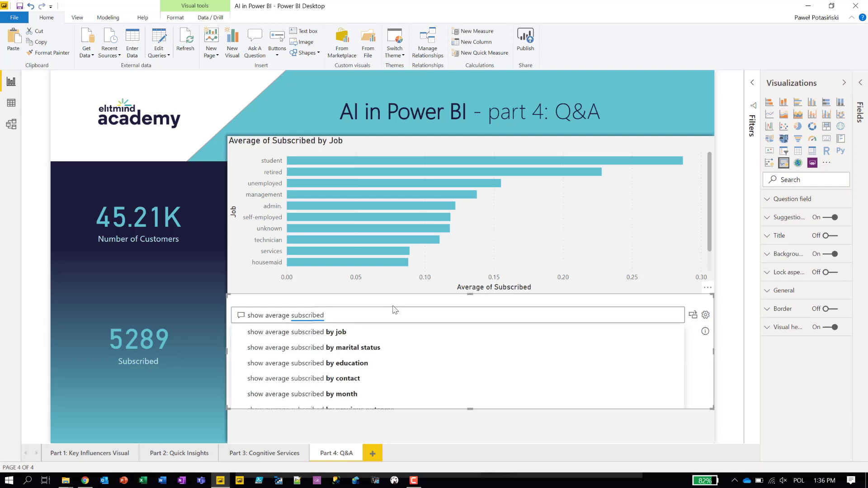
type(" by ed")
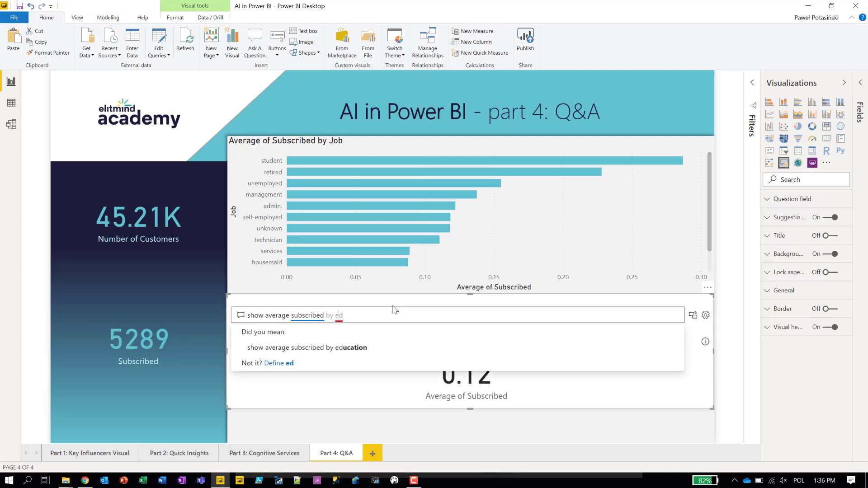
key("Down")
key("Return")
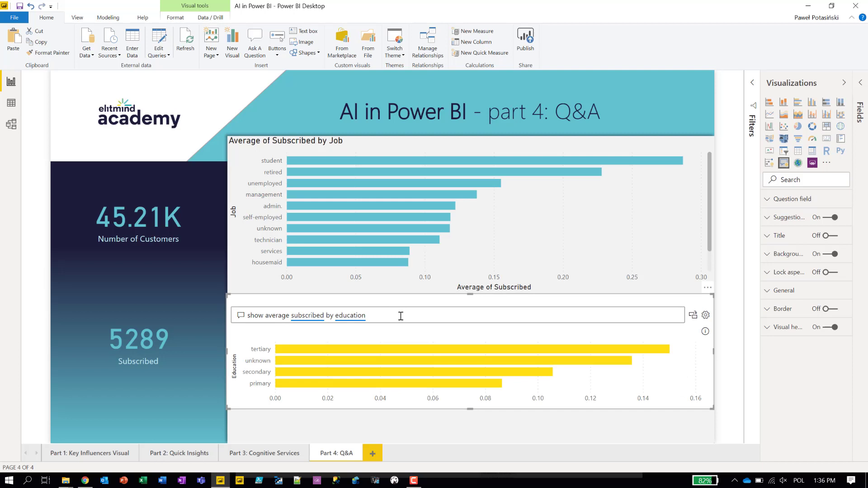
type("as")
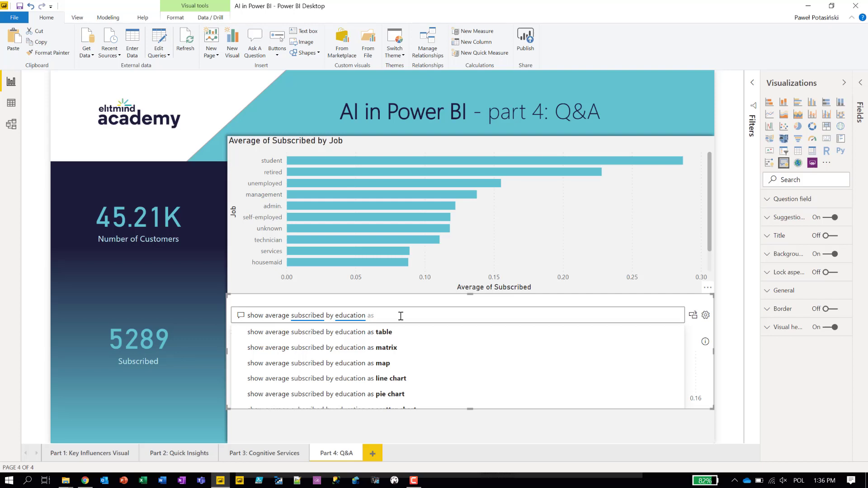
type("col")
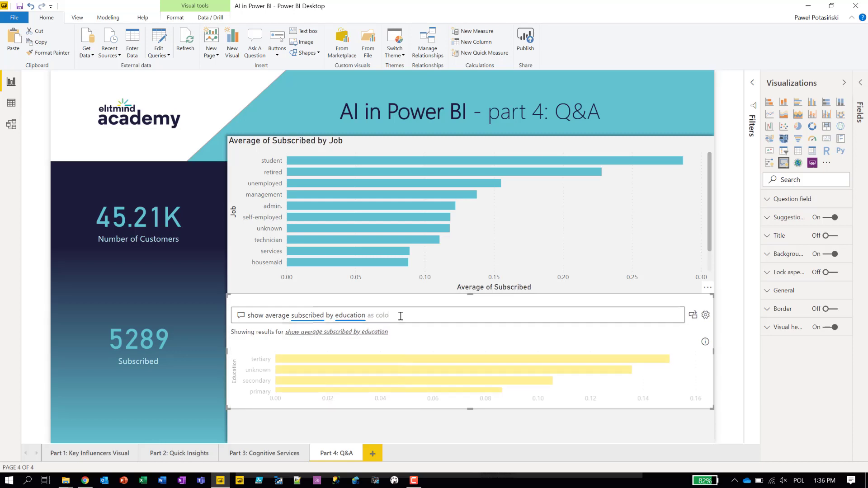
type("umn")
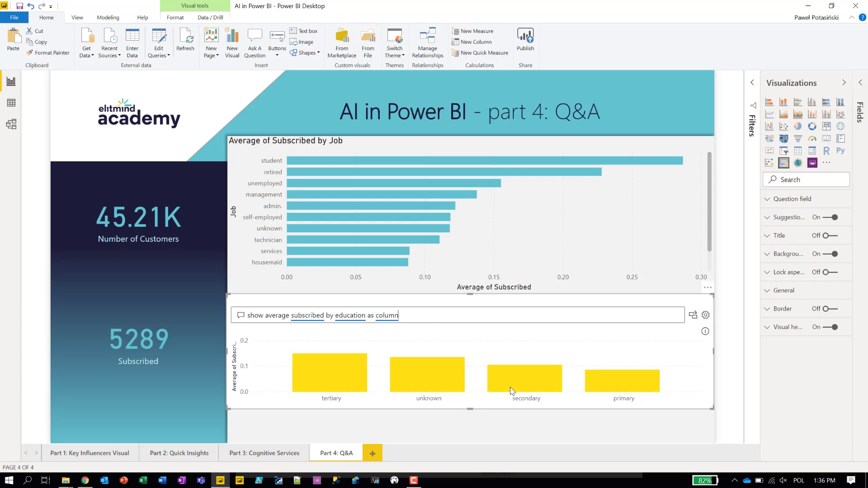
left_click_drag(471, 410, 477, 444)
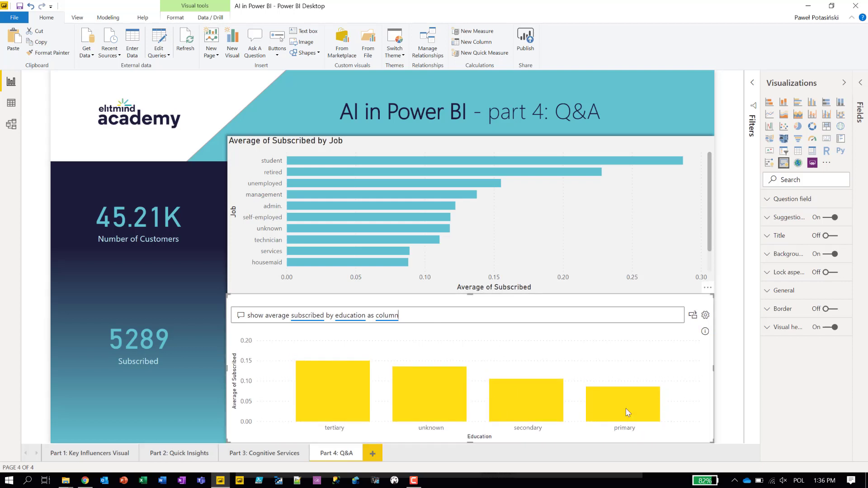
left_click_drag(714, 369, 479, 360)
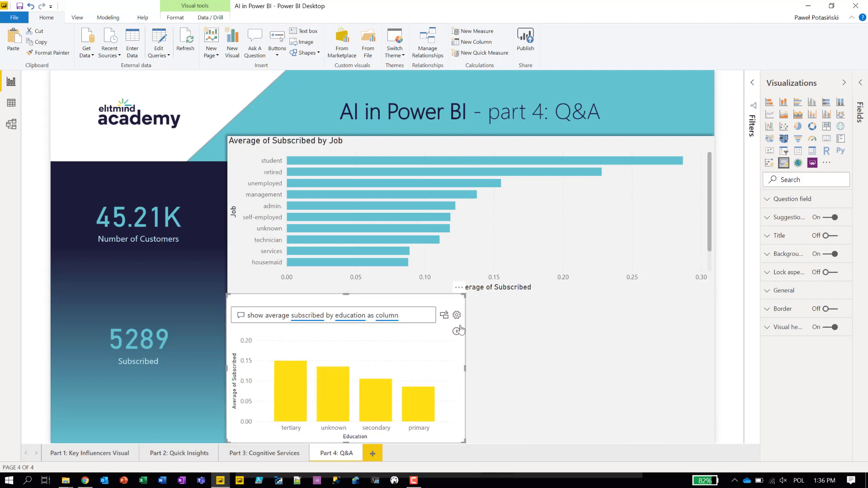
left_click(458, 315)
Copy the Job chart's teal formatting onto the Education column chart.
left_click(503, 270)
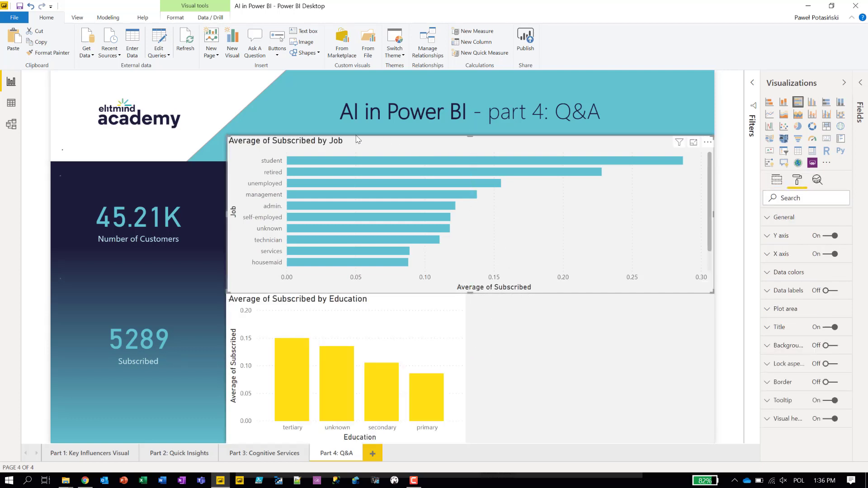
left_click(49, 53)
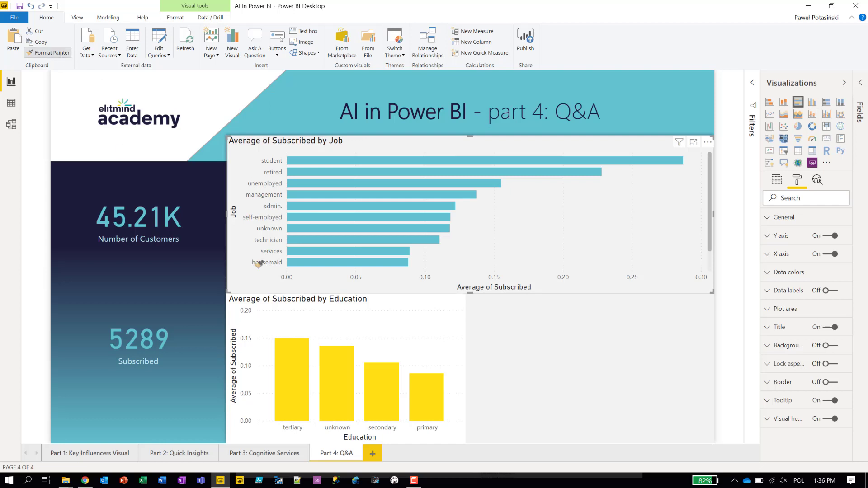
left_click(384, 325)
left_click(503, 357)
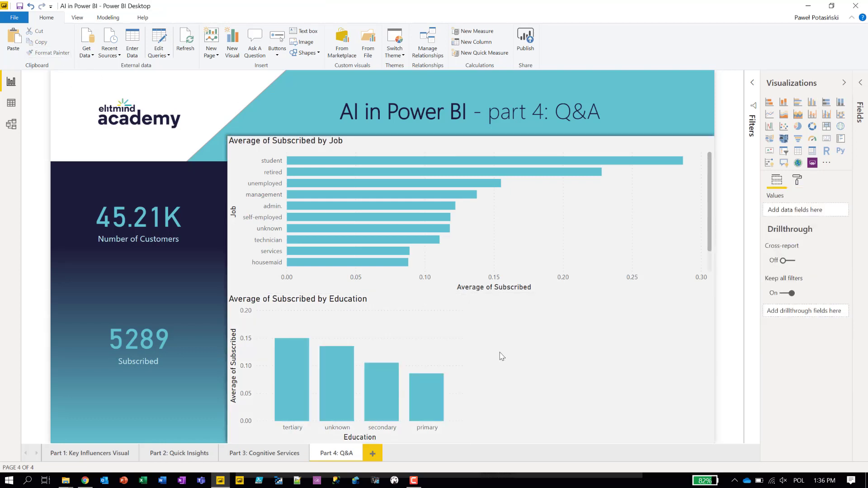
left_click(468, 357)
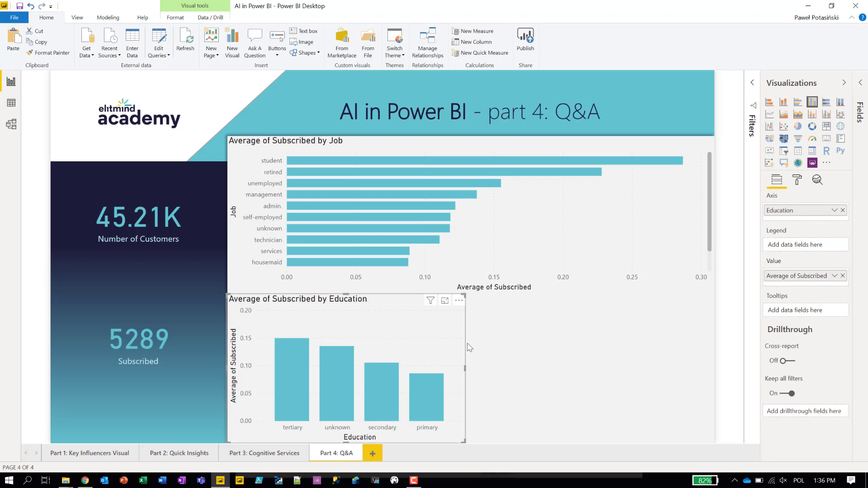
left_click(488, 337)
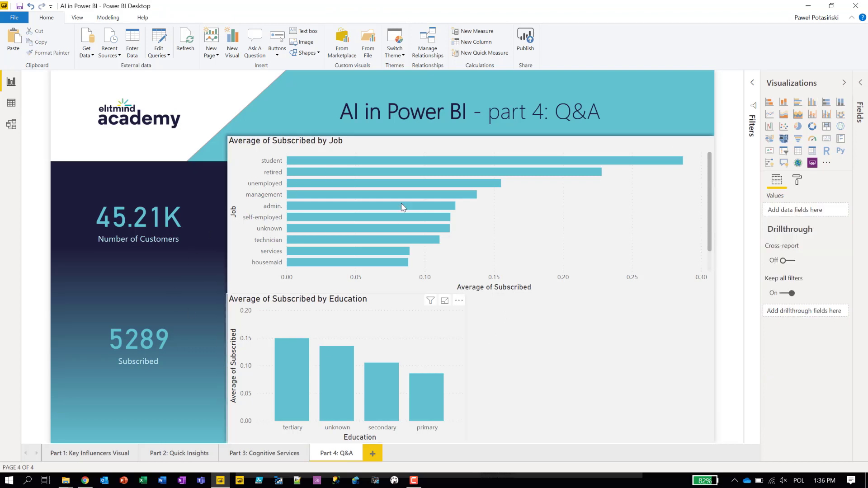
left_click(362, 158)
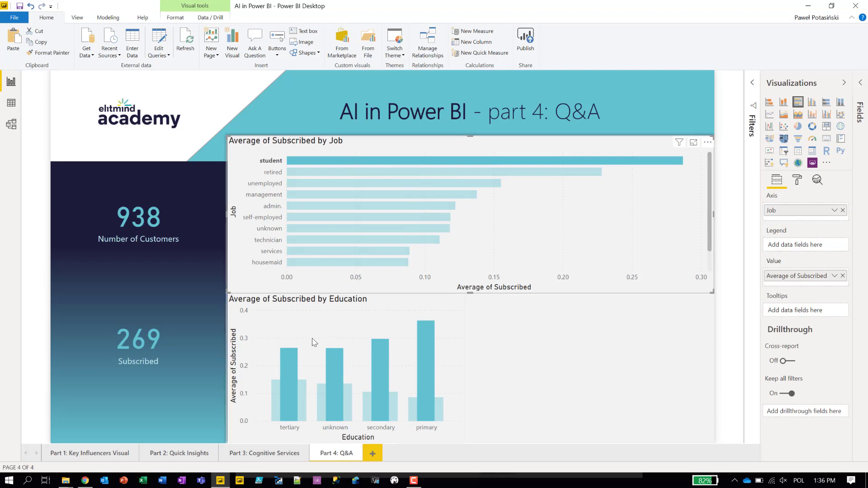
left_click(291, 369)
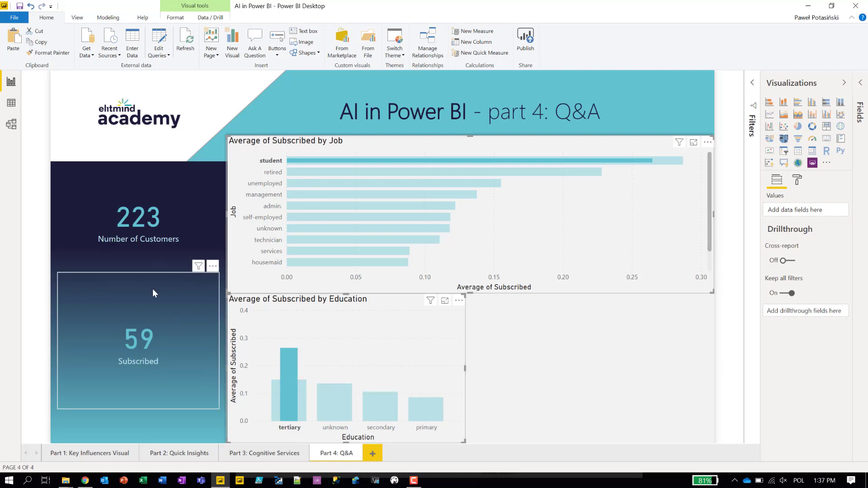
left_click(355, 370)
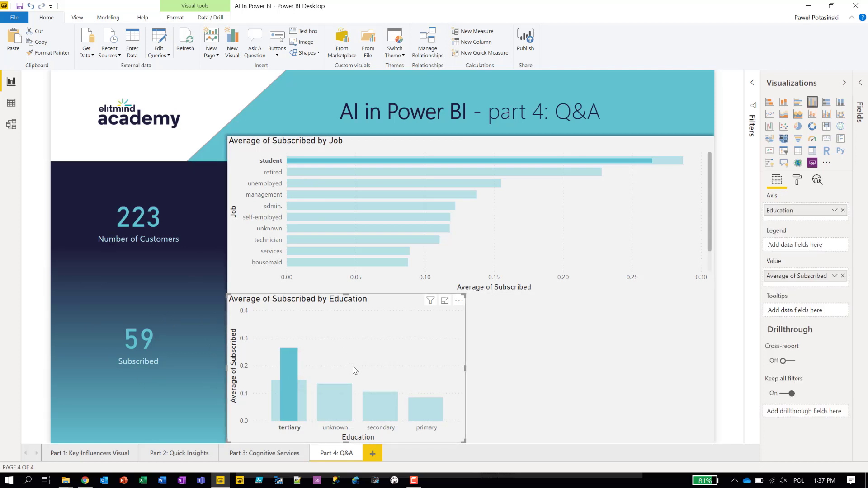
left_click(538, 230)
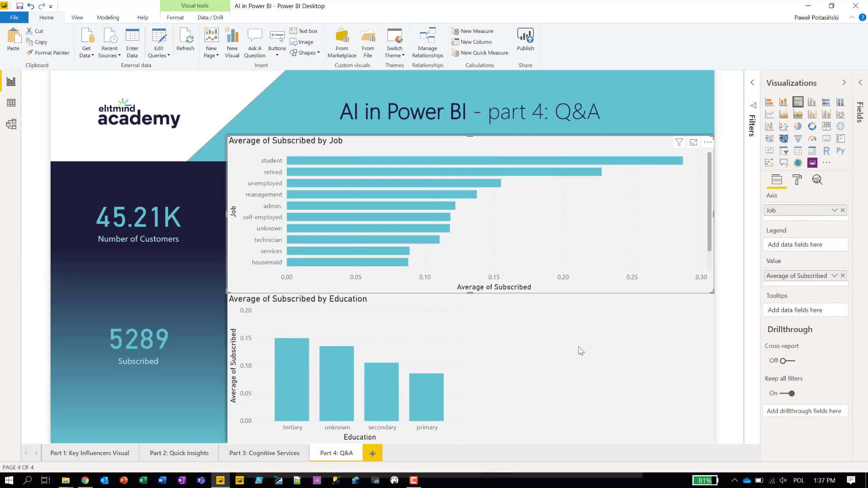
left_click(543, 367)
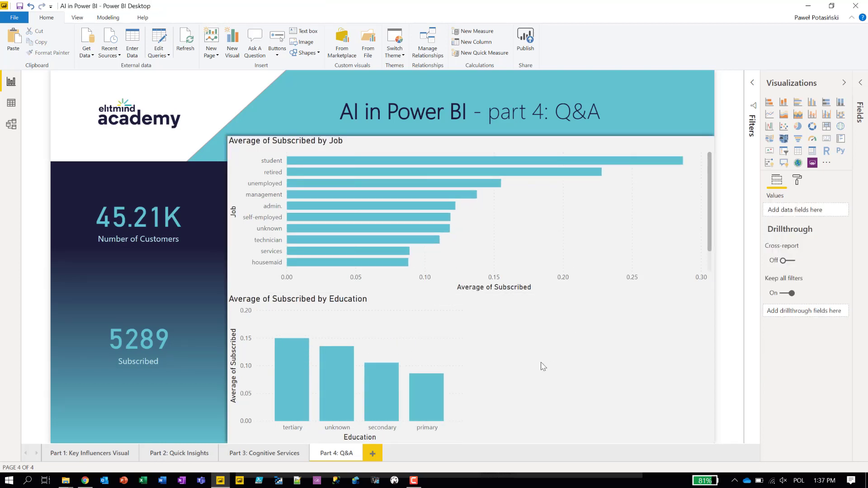
Insert a Q&A visual asking 'show average dep…', which isn't understood, then switch to Model view.
left_click(254, 43)
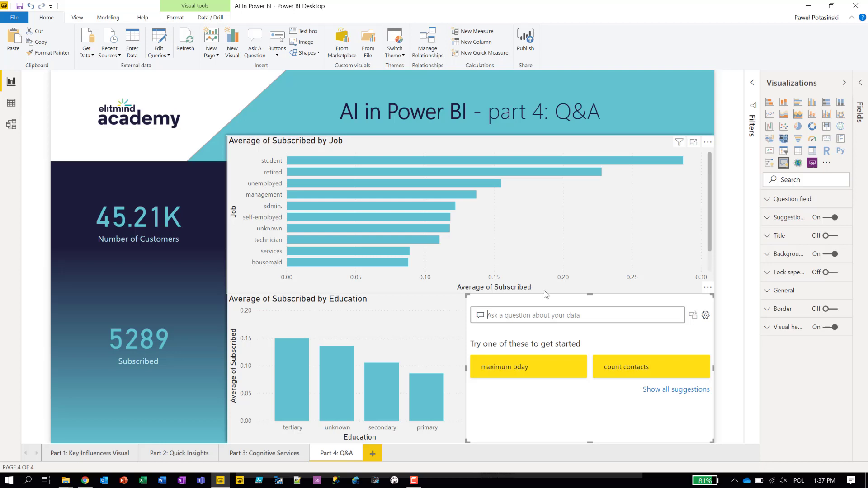
type("show")
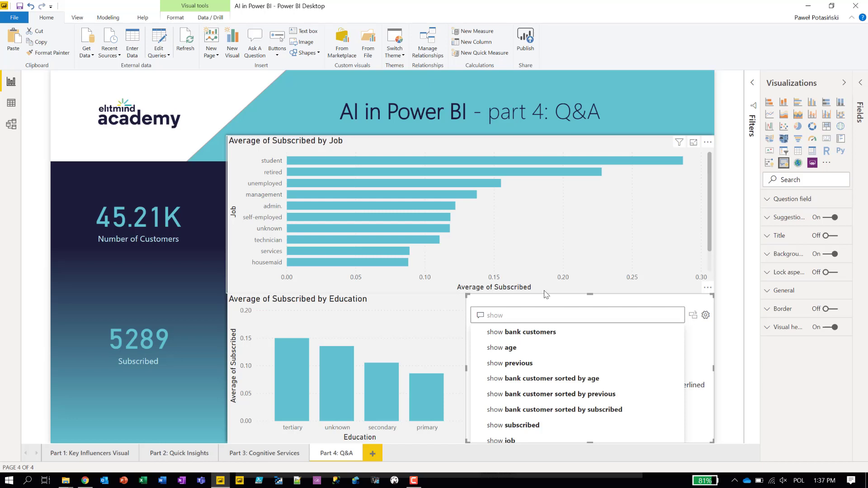
type(" average ")
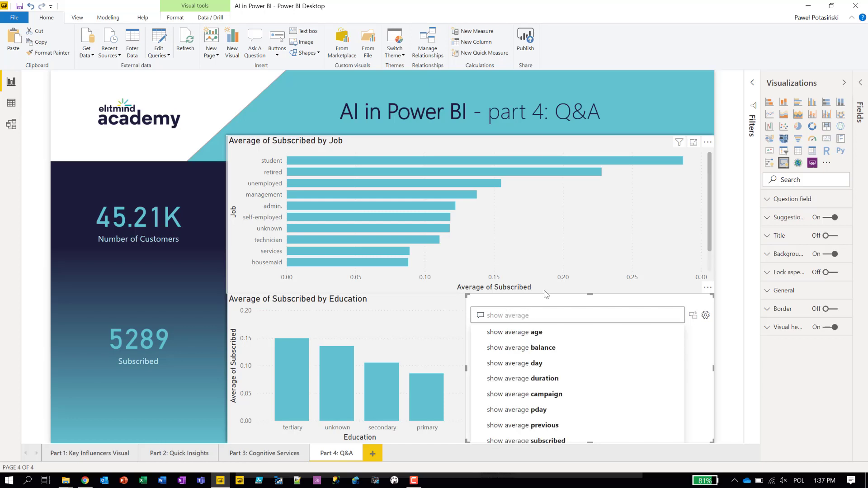
type("d")
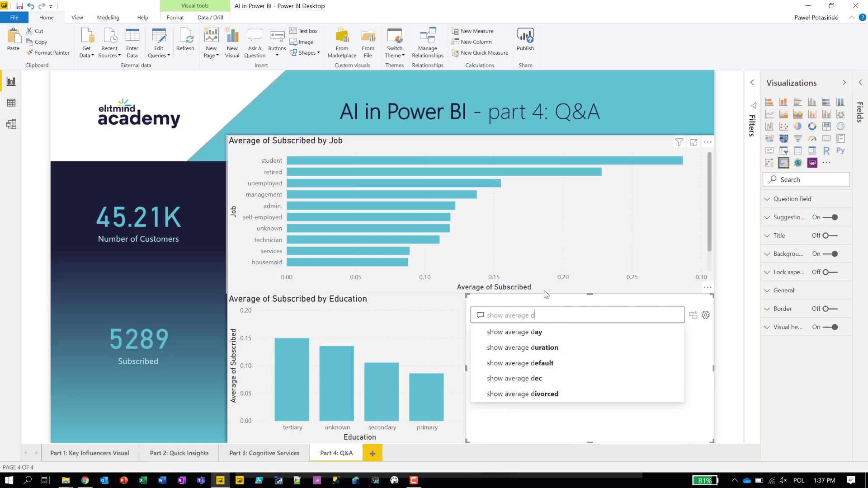
type("eposit")
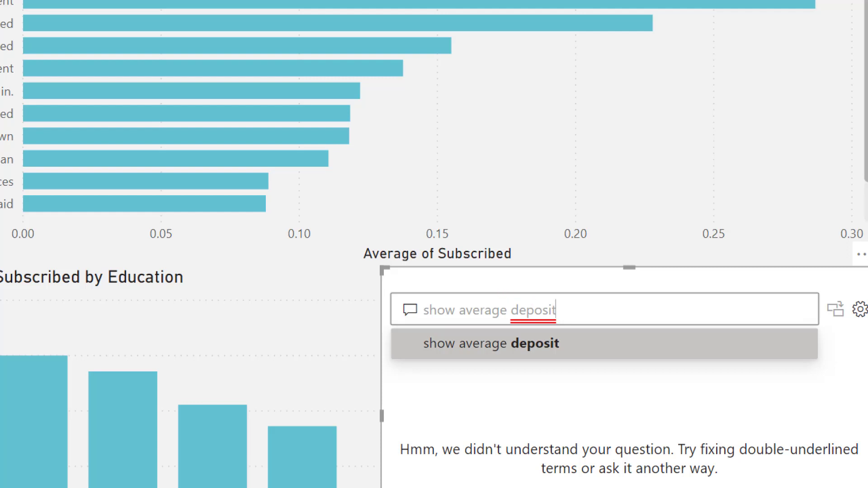
mouse_move(504, 290)
left_mouse_down()
mouse_move(548, 329)
mouse_move(568, 331)
left_mouse_up()
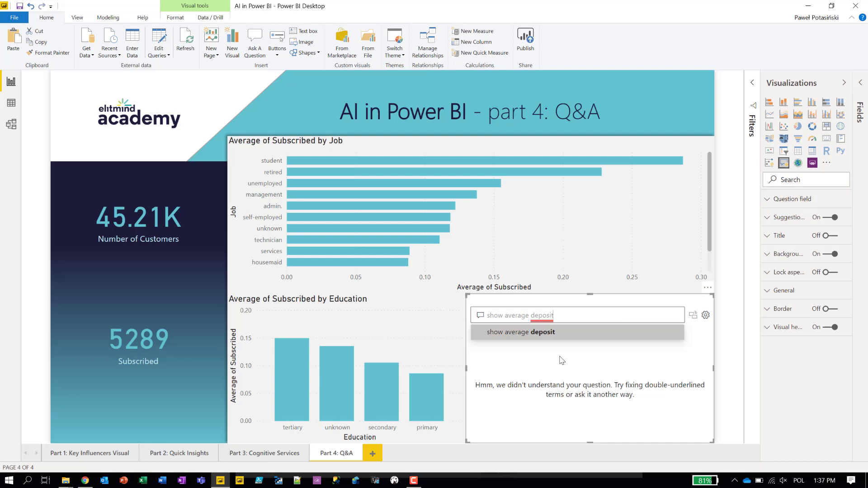
left_click(12, 125)
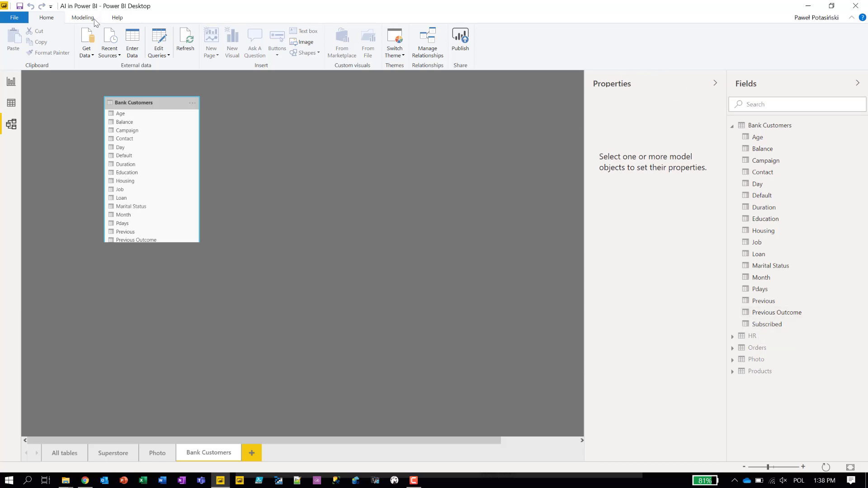
Look through the Modeling ribbon and the Subscribed field's options in Model view.
left_click(118, 19)
left_click(90, 19)
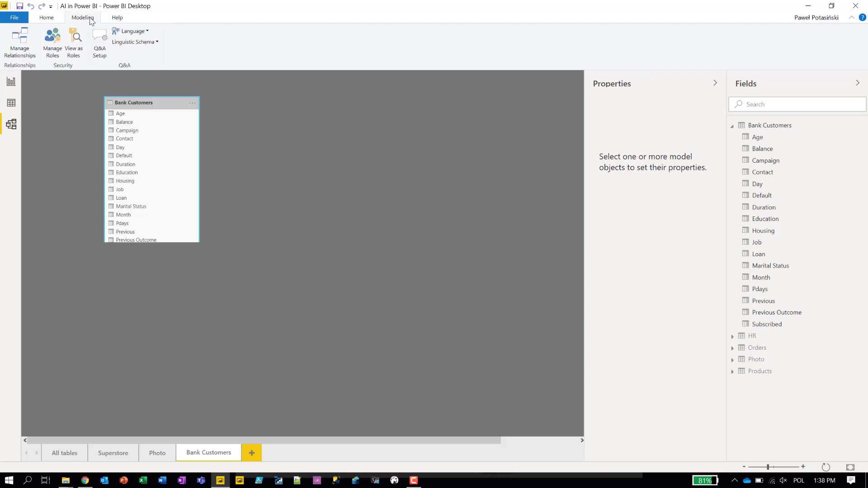
left_click(58, 19)
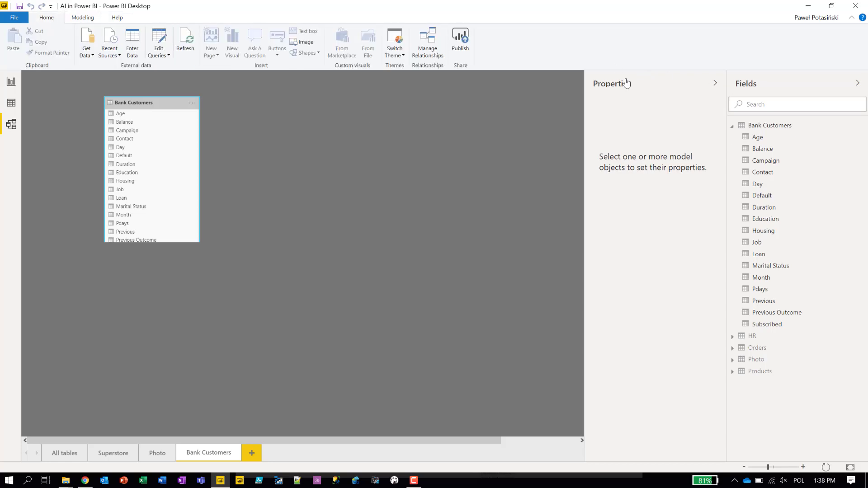
right_click(763, 327)
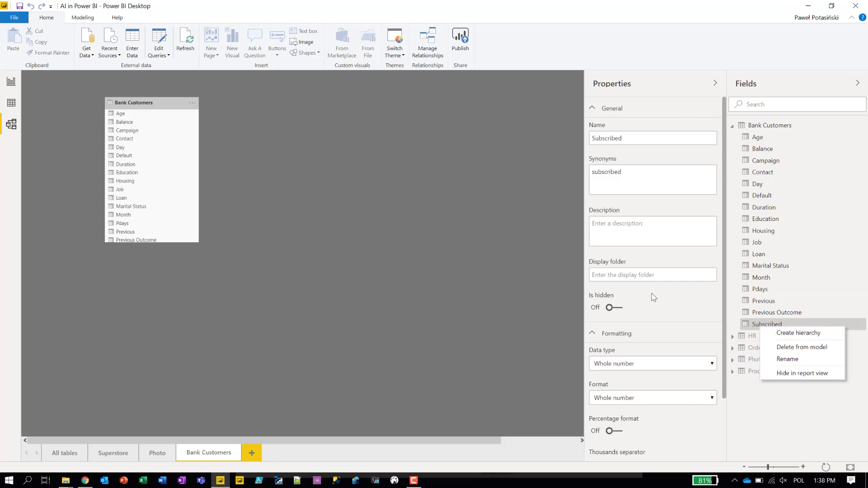
left_click(661, 316)
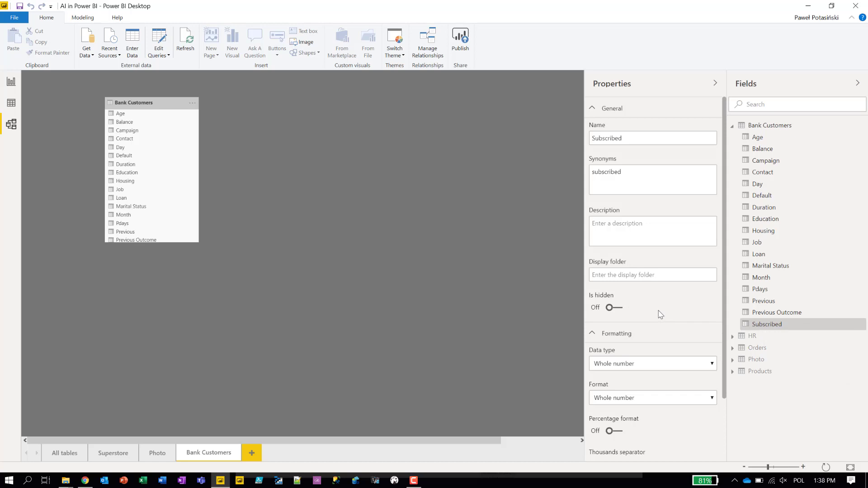
Add 'deposit' as a synonym for the Subscribed field and return to the report page.
left_click(637, 172)
type(", deposit")
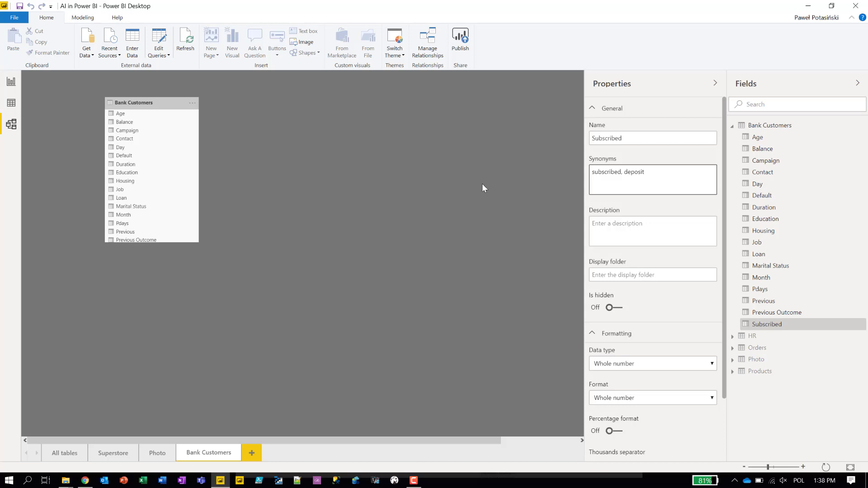
left_click(11, 84)
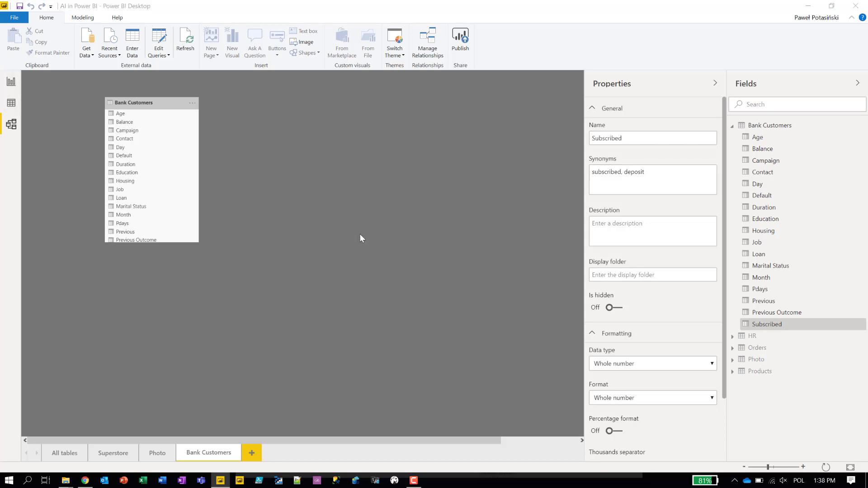
left_click(14, 85)
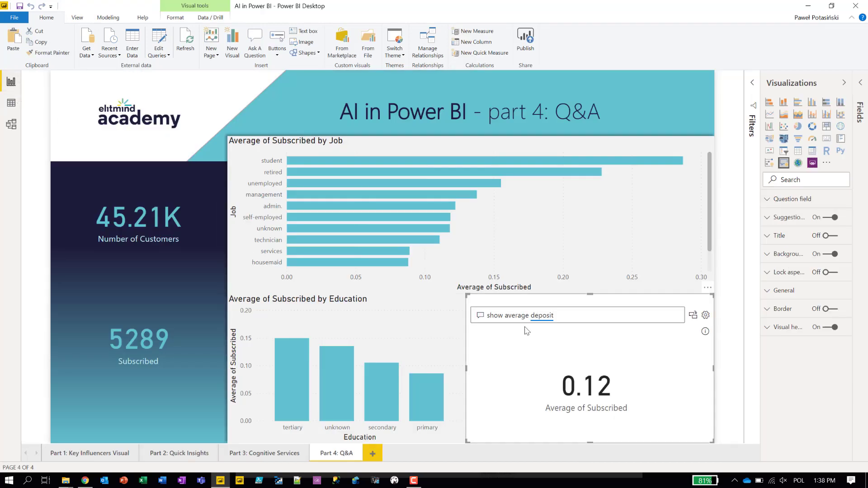
Extend the question to 'show average deposit by marital status', accepting the suggested 'marital status' wording.
left_click(563, 315)
double_click(566, 315)
left_click(570, 317)
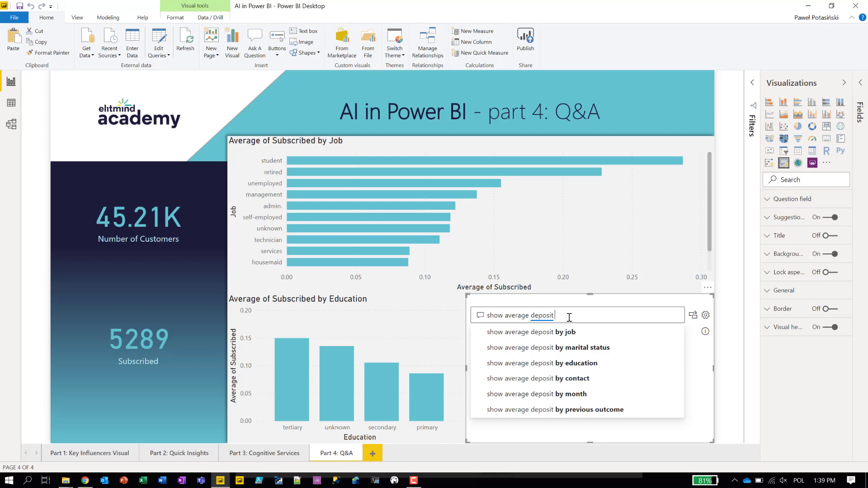
type("by")
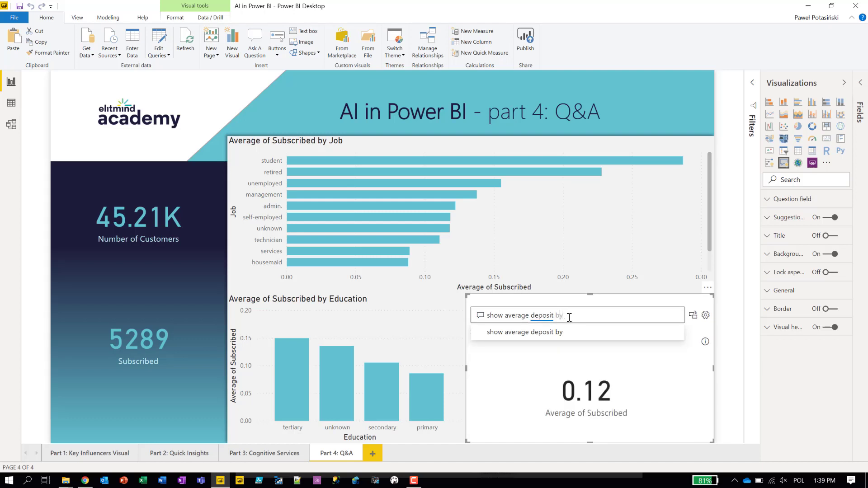
type(" mar")
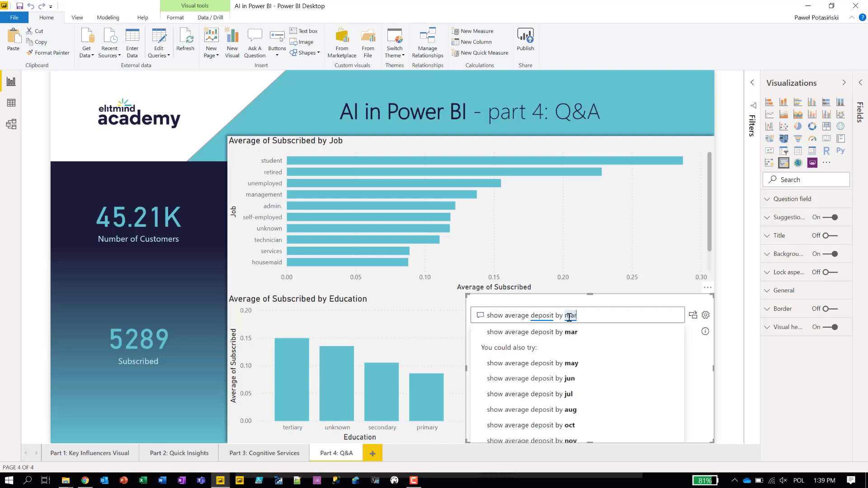
type("ital sta")
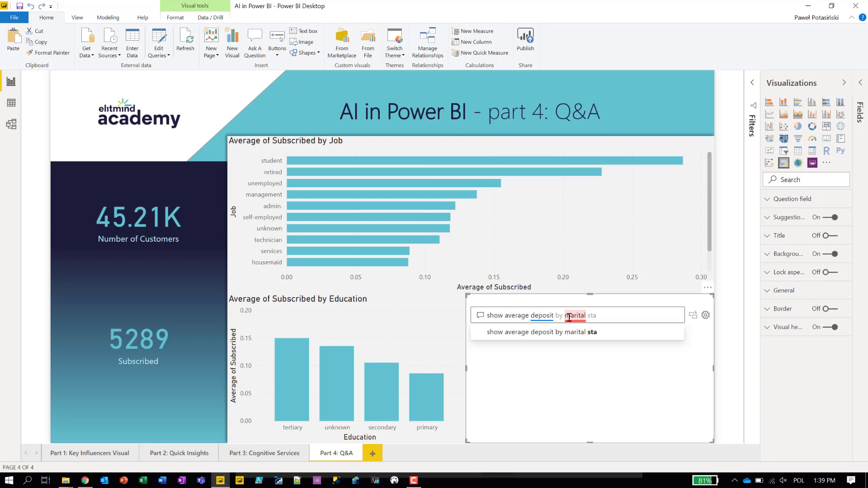
key("BackSpace")
key("BackSpace")
key("BackSpace")
key("BackSpace")
key("BackSpace")
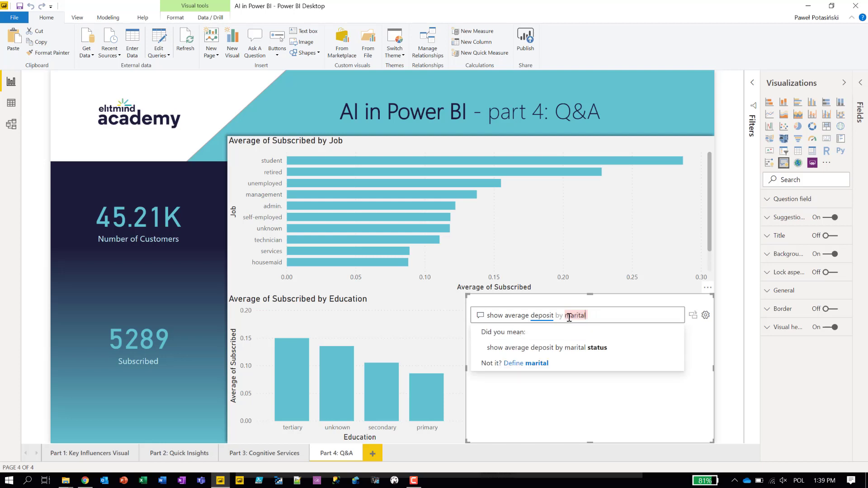
key("BackSpace")
key("BackSpace")
key("BackSpace")
key("BackSpace")
key("BackSpace")
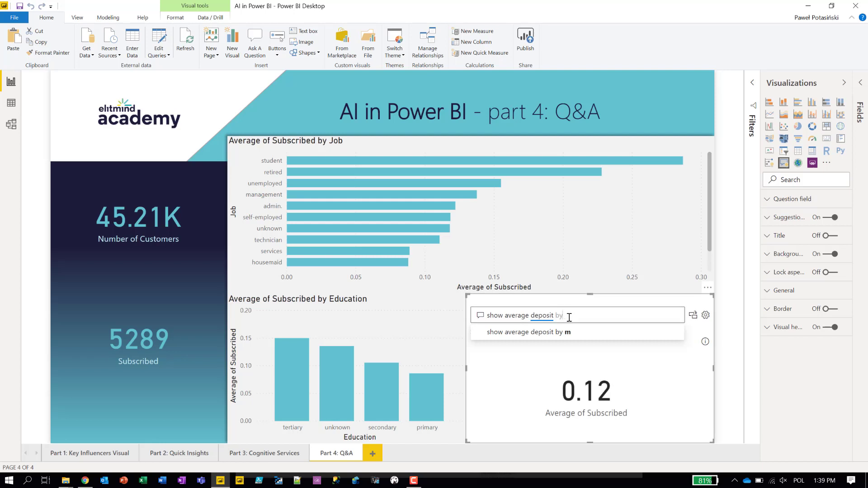
key("BackSpace")
type("mar")
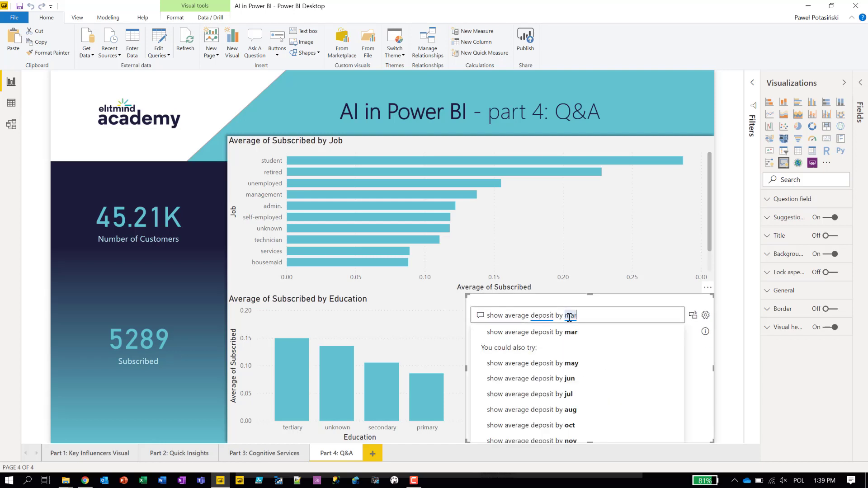
type("it")
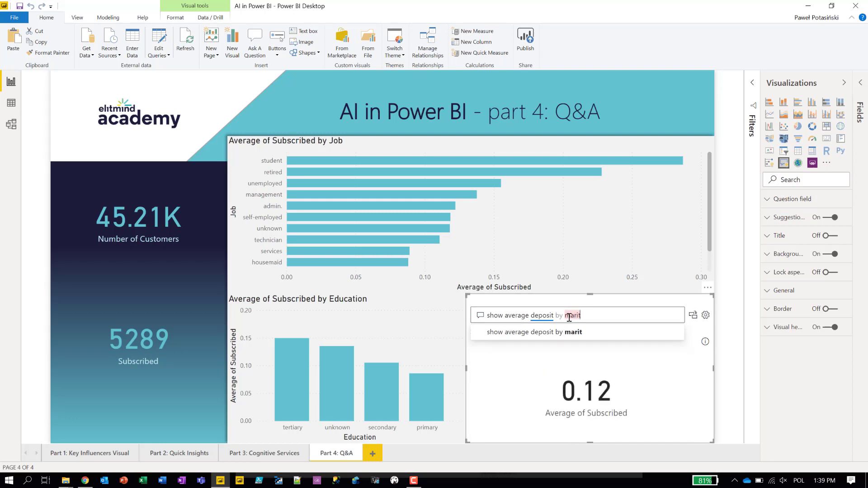
type("ial")
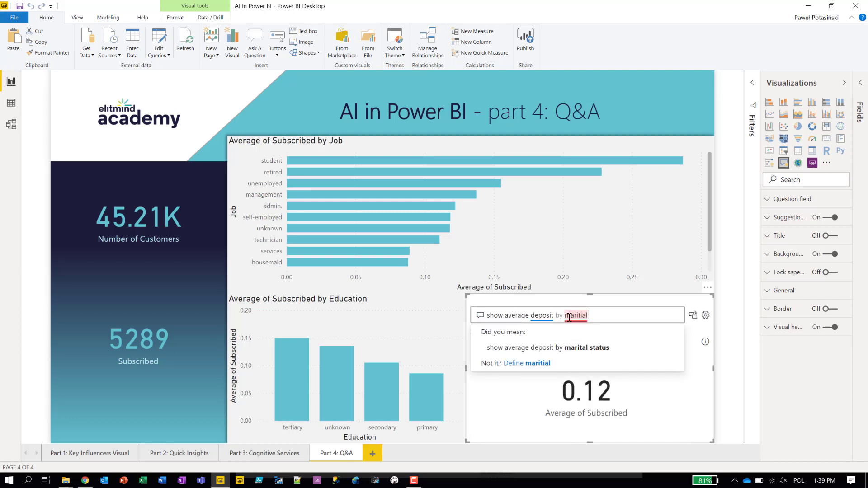
key("Down")
key("Return")
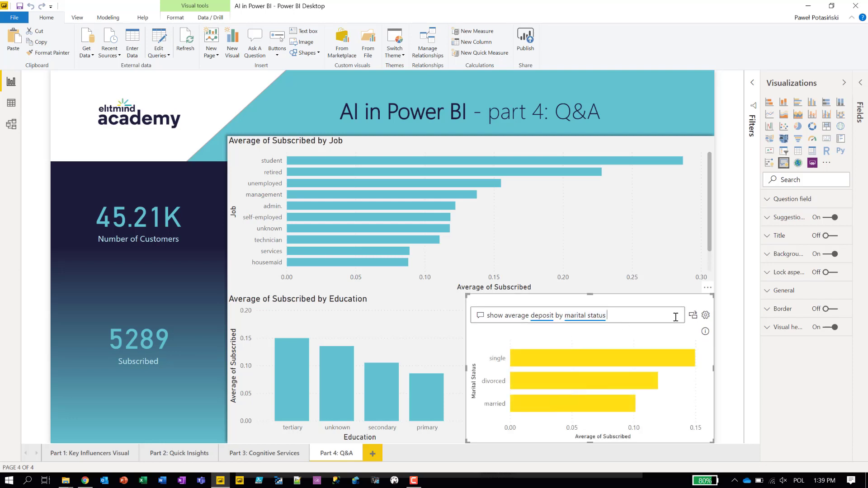
Convert the marital status answer to a standard bar chart and paint it teal from the Education chart.
left_click(695, 318)
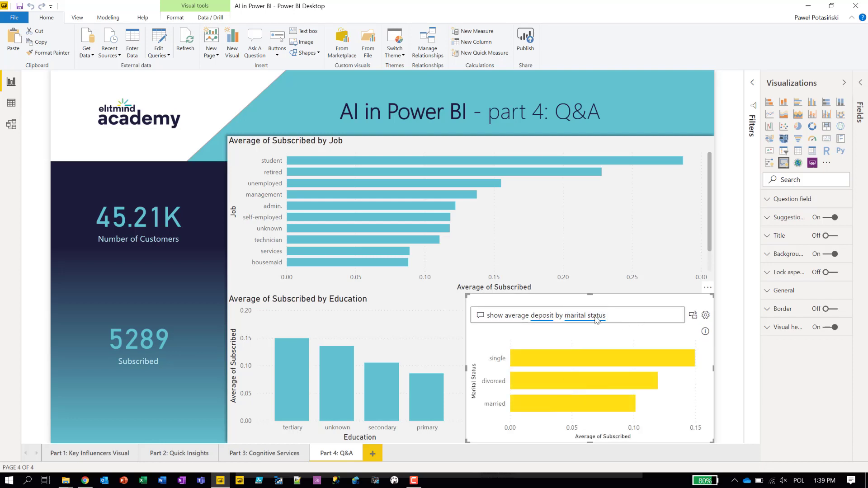
left_click(429, 326)
left_click(48, 53)
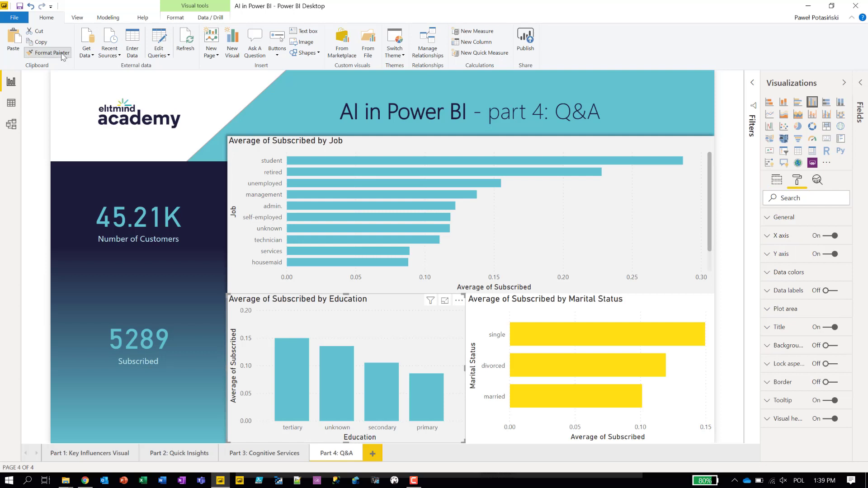
left_click(583, 311)
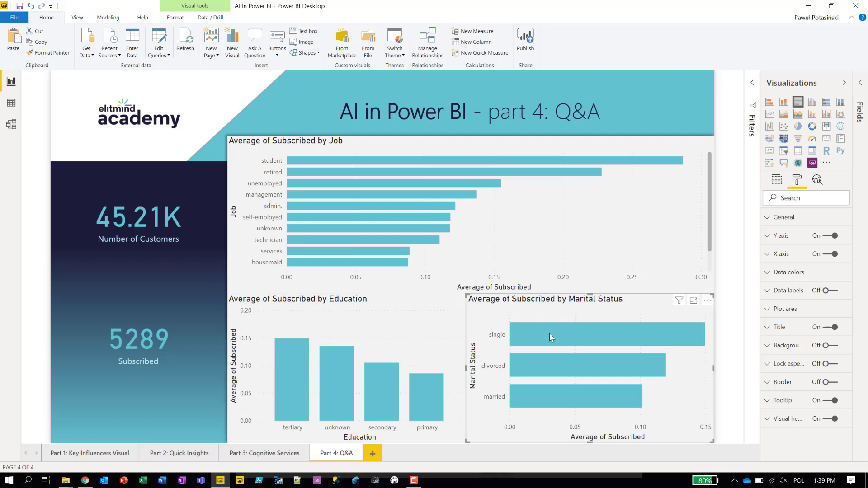
mouse_move(550, 335)
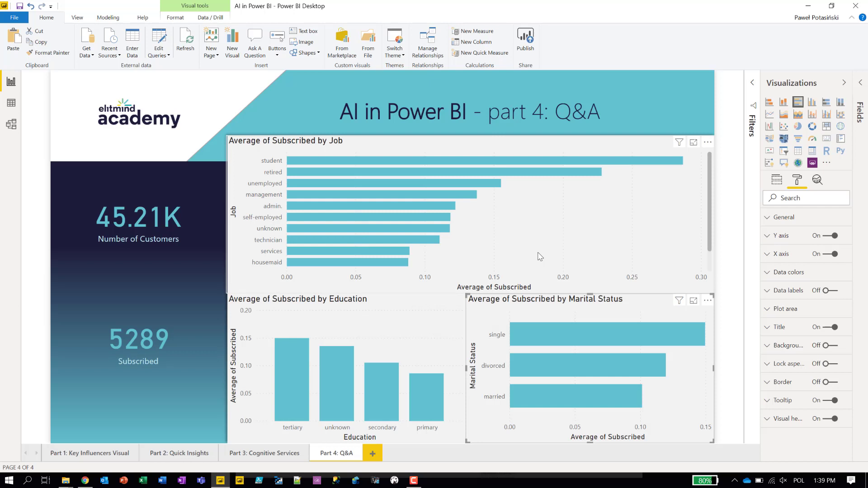
left_click(255, 45)
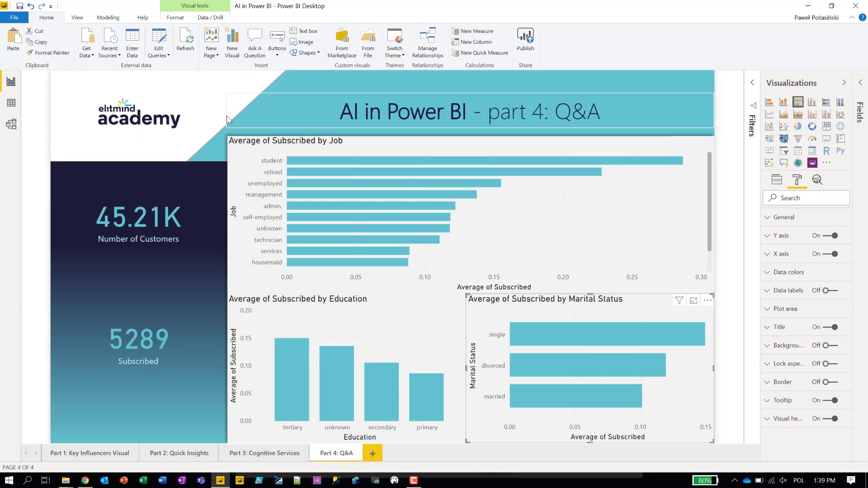
Enlarge the new Q&A visual so it spans most of the page.
left_click(256, 48)
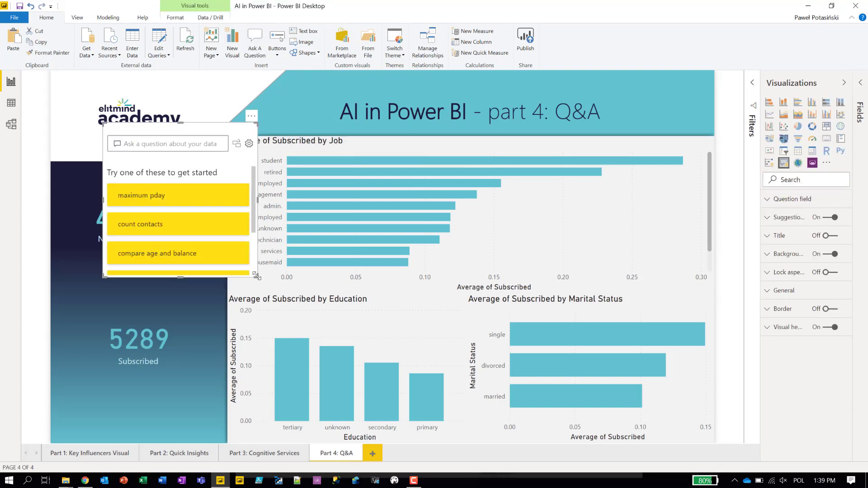
left_click_drag(561, 376, 626, 386)
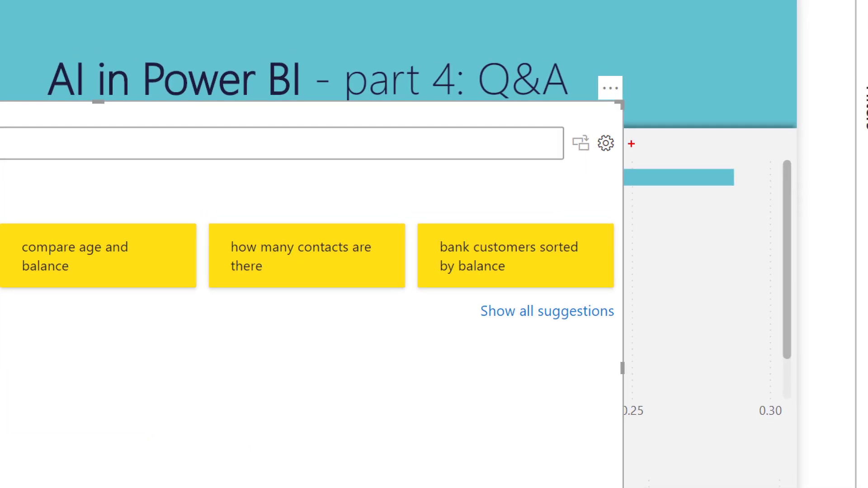
left_click_drag(582, 120, 625, 168)
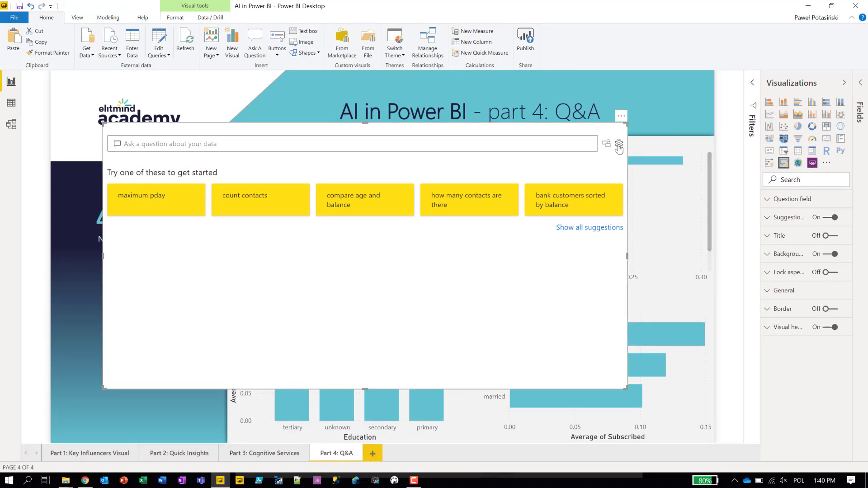
Open Q&A setup from the visual's gear and go to Review questions.
left_click(619, 144)
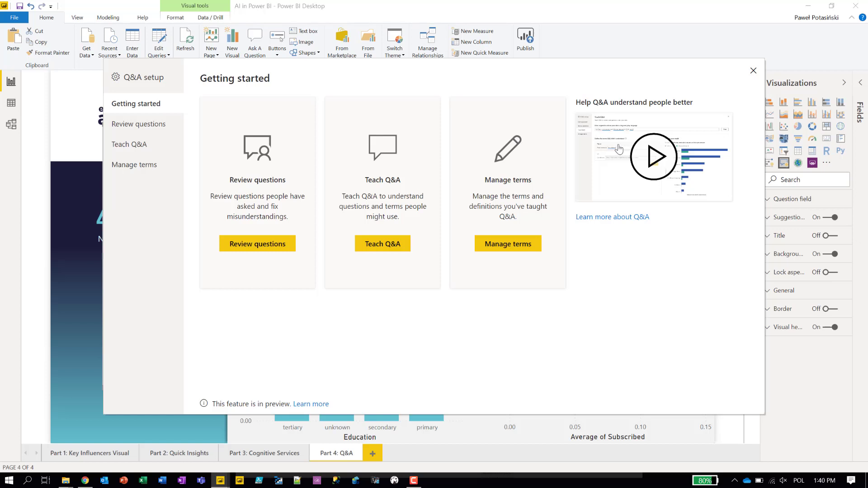
left_click(249, 245)
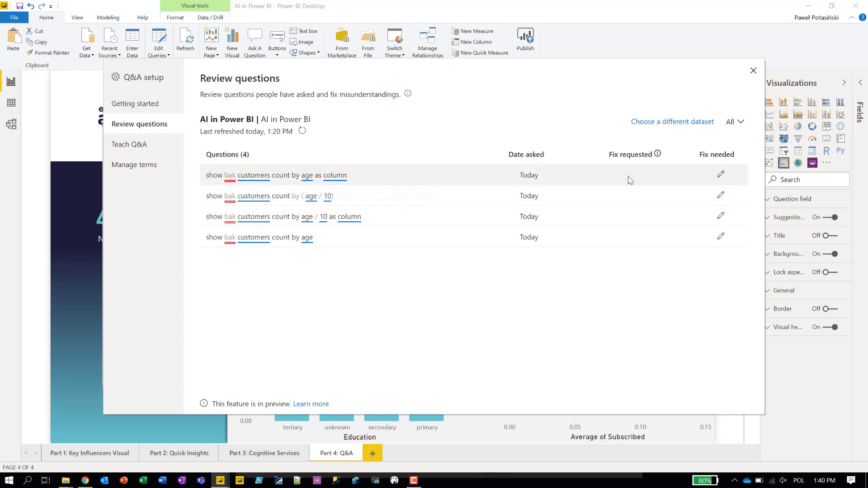
Fix 'bak' to 'bank' in the first reviewed question, submit it, then start a blank Teach Q&A question.
left_click(721, 176)
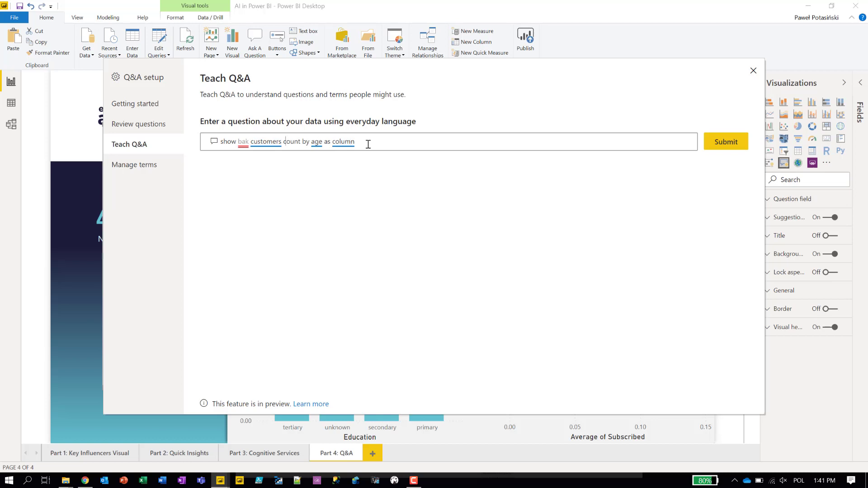
type("n")
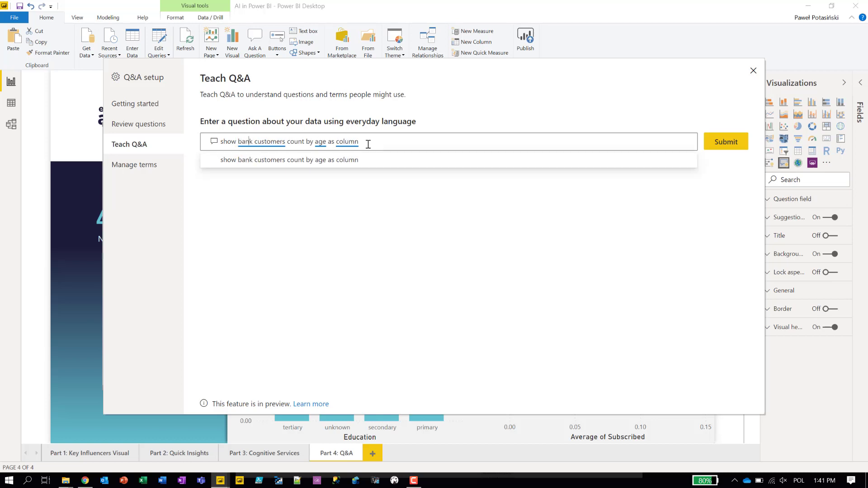
left_click(306, 160)
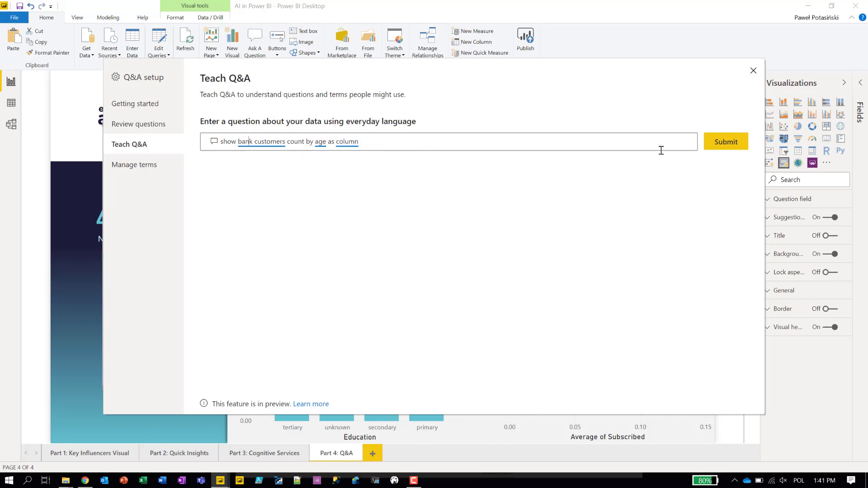
left_click(737, 147)
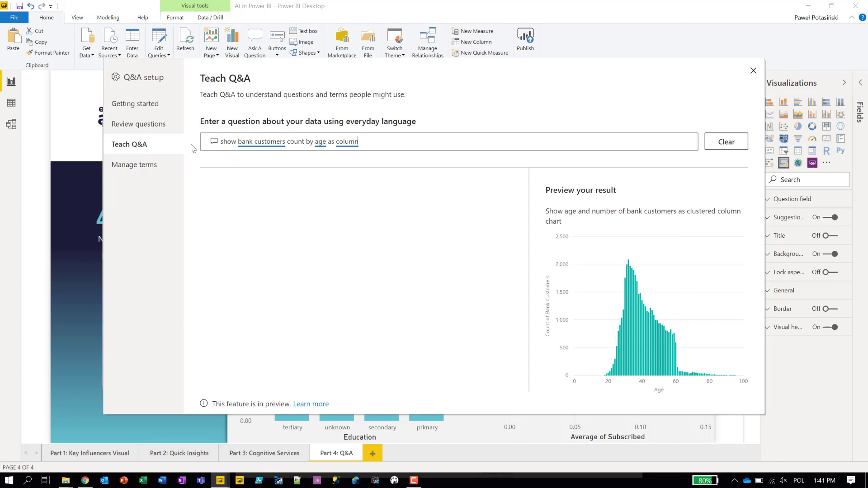
left_click(151, 130)
left_click(150, 144)
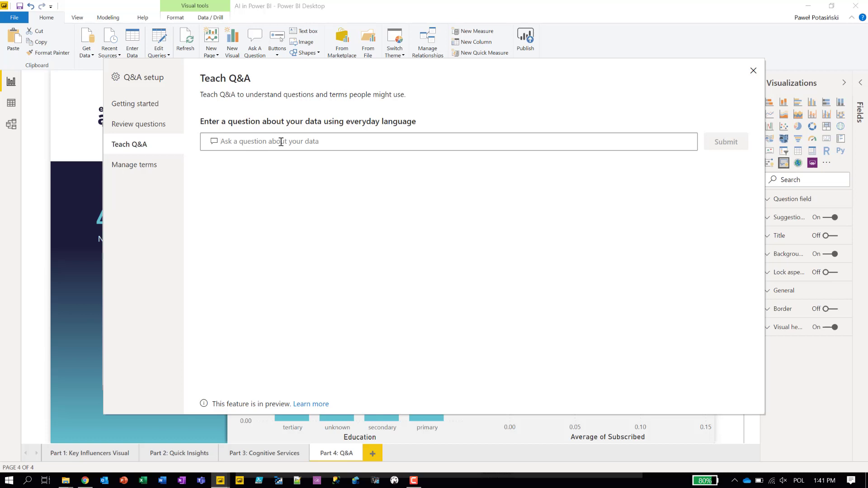
Submit 'show my good customers' in Teach Q&A so the unknown term 'good' gets flagged.
type("s")
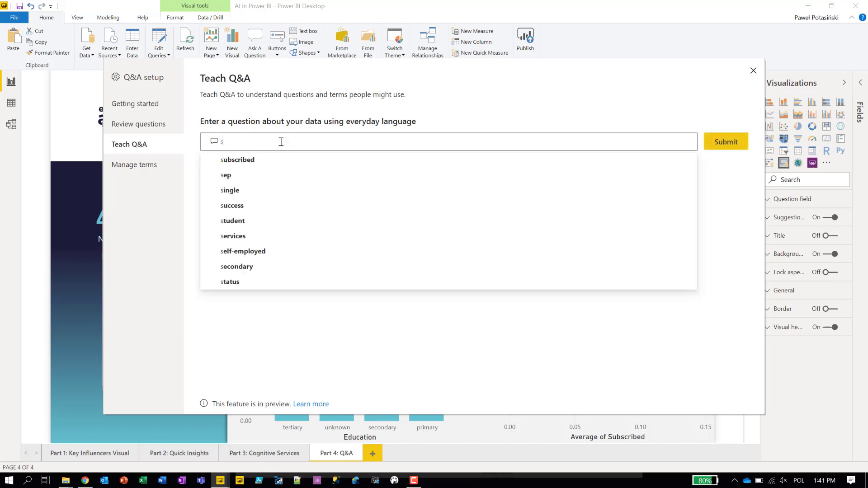
type("how my ")
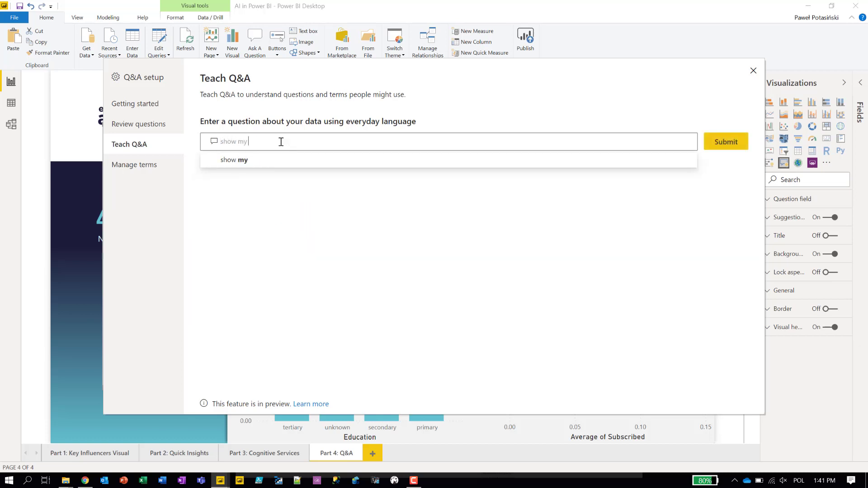
type("good customers")
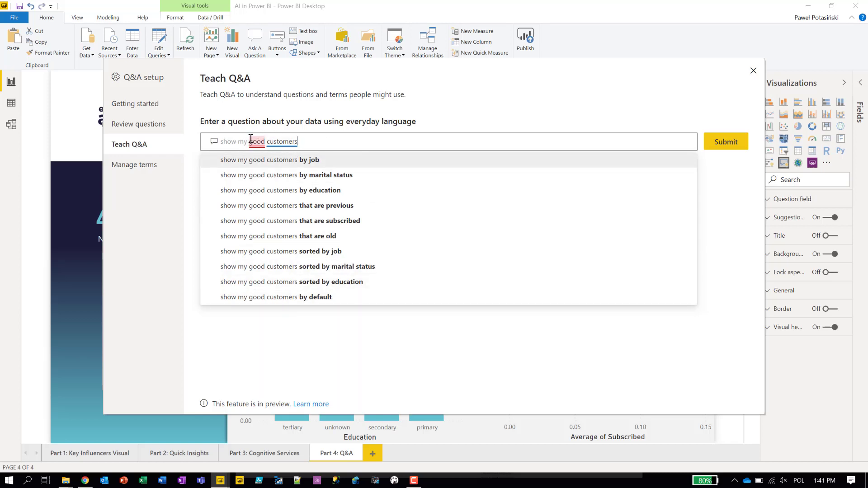
left_click(714, 148)
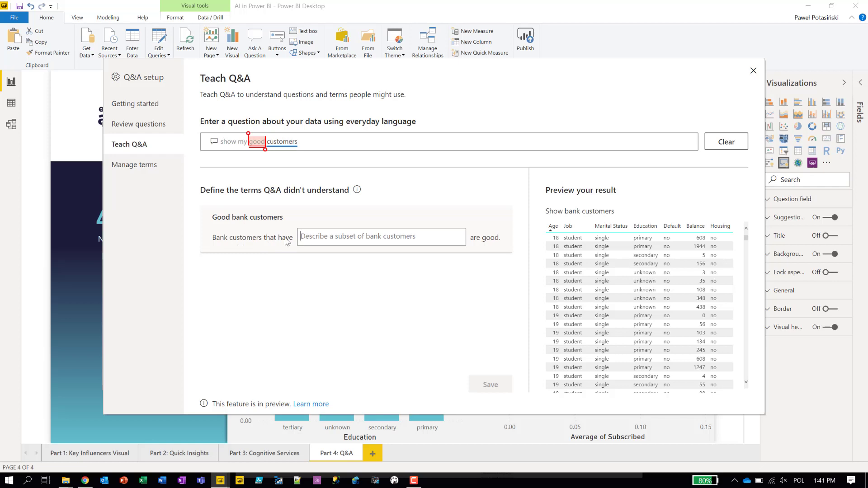
left_click(309, 240)
Define good customers as subscribed = 1, save it, and verify the term under Manage terms.
type("su")
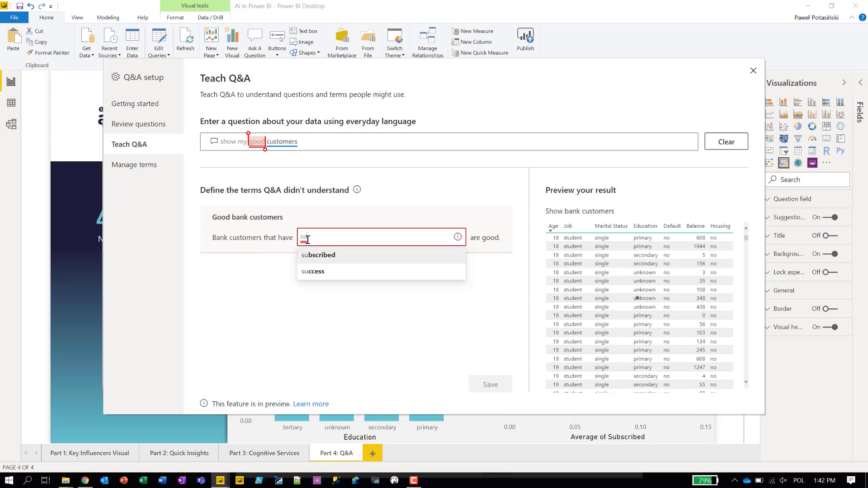
key("Down")
key("Return")
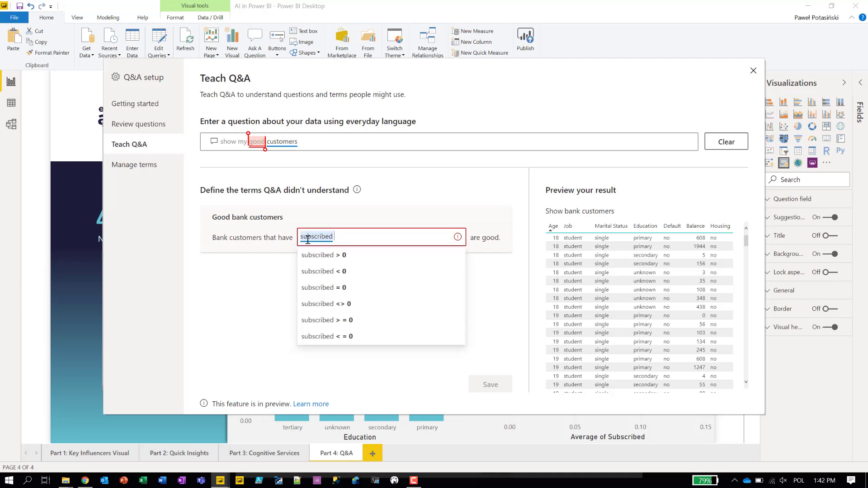
type("= 1")
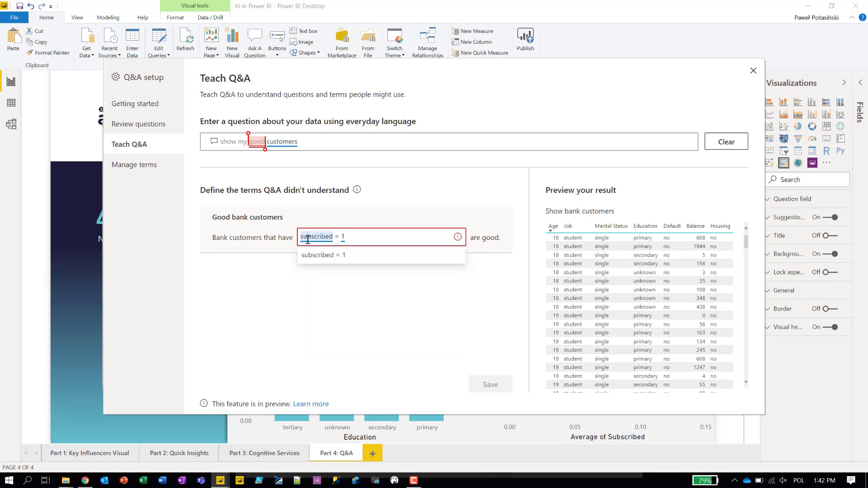
key("Return")
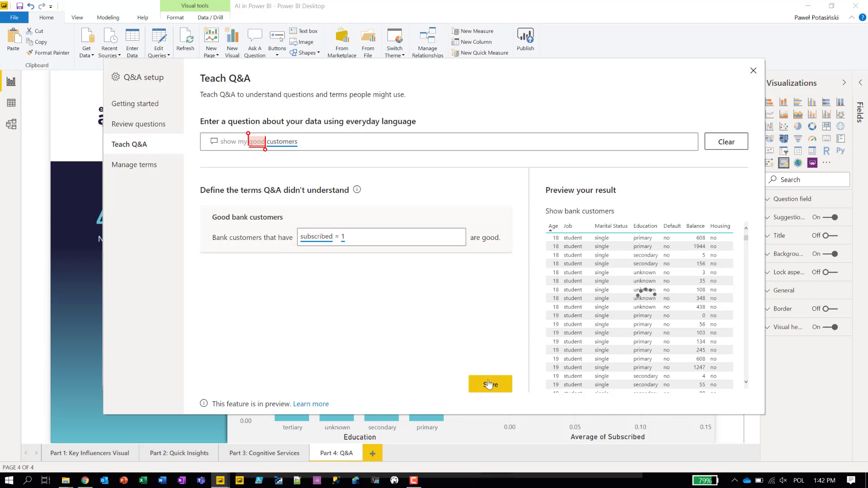
left_click(489, 385)
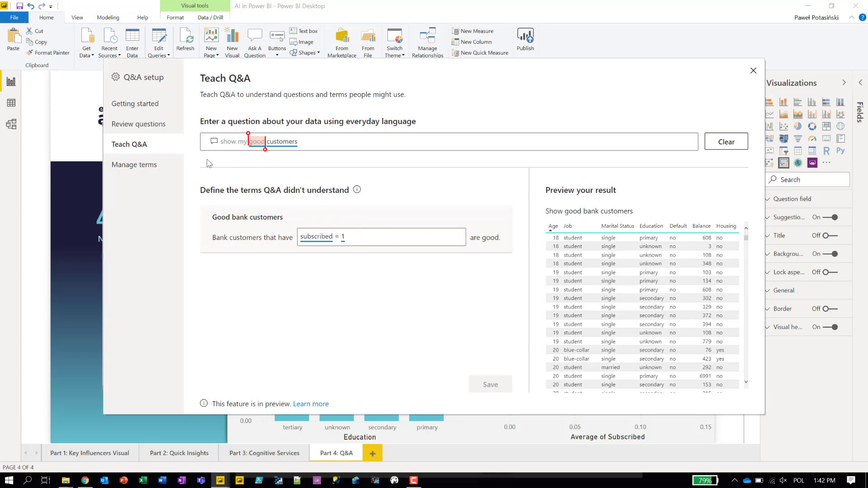
left_click(150, 167)
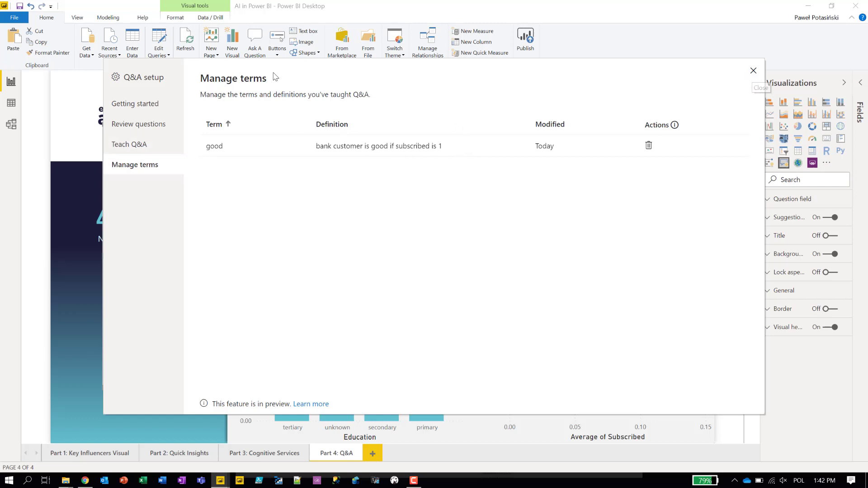
left_click(120, 105)
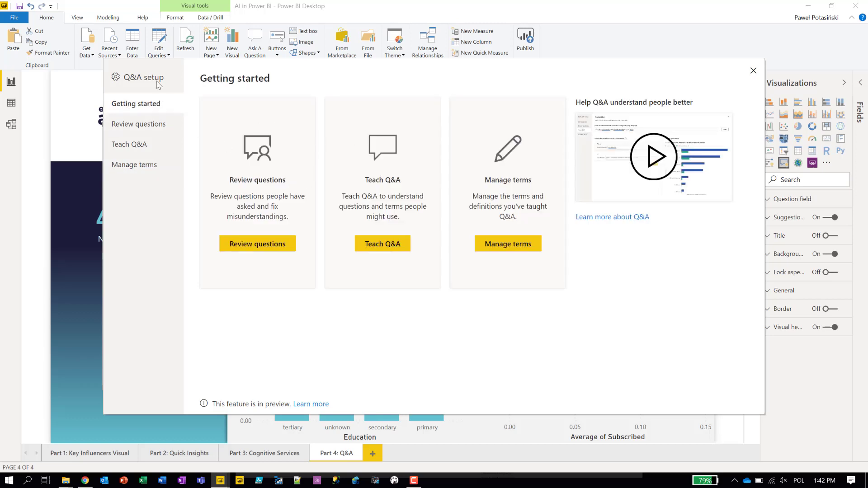
Ask the report's Q&A visual 'show good customers count' for 5289, then switch to Power BI Service.
left_click(753, 71)
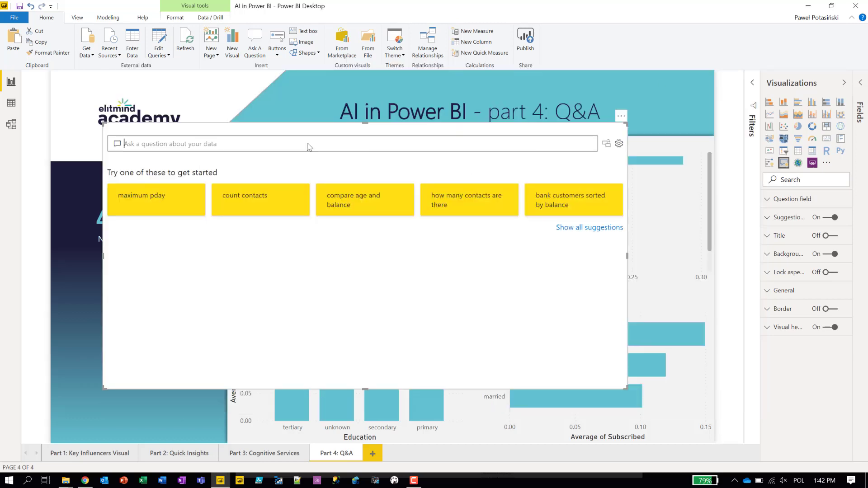
left_click(288, 144)
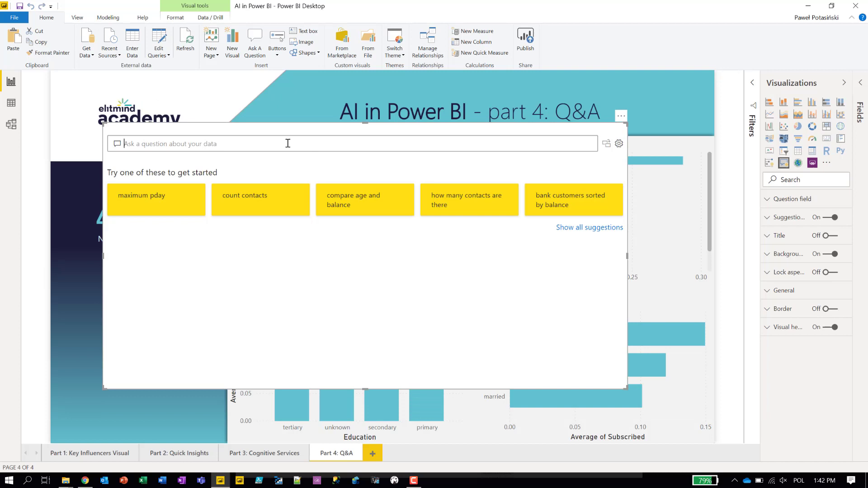
type("show good")
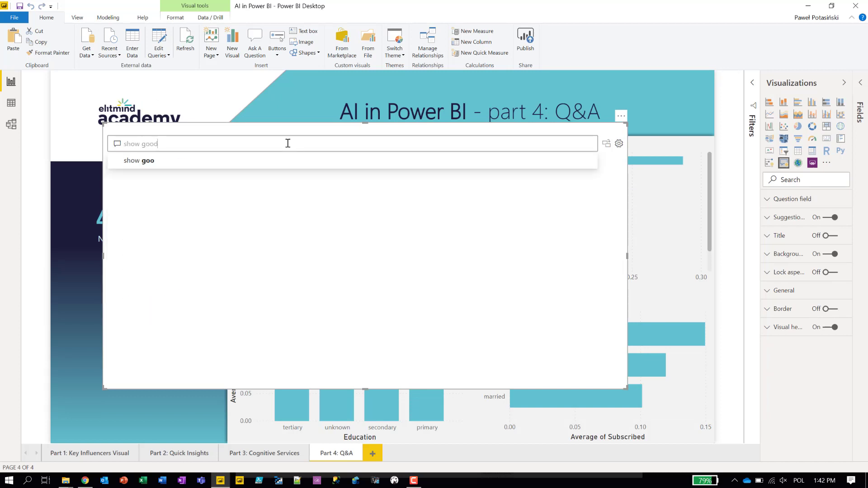
type(" customer")
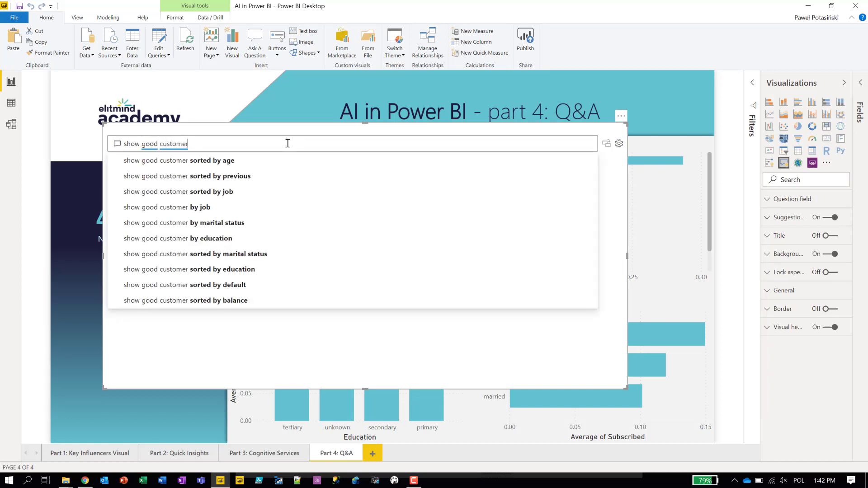
type("s")
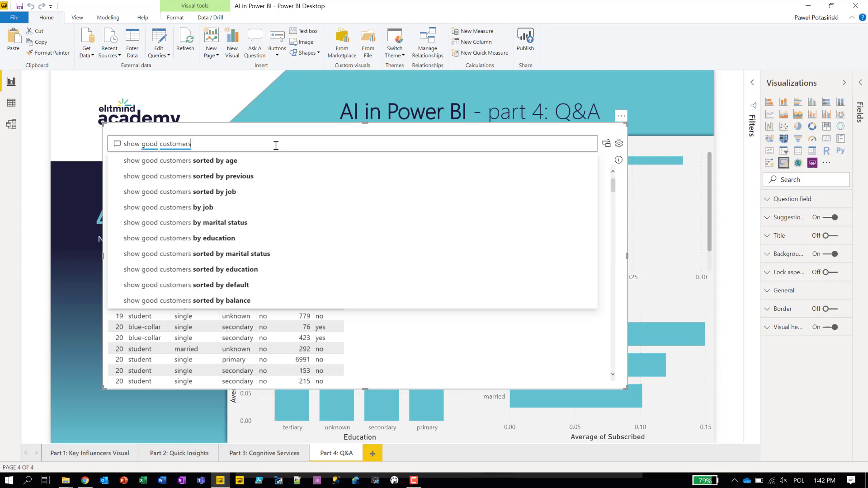
type(" coihj")
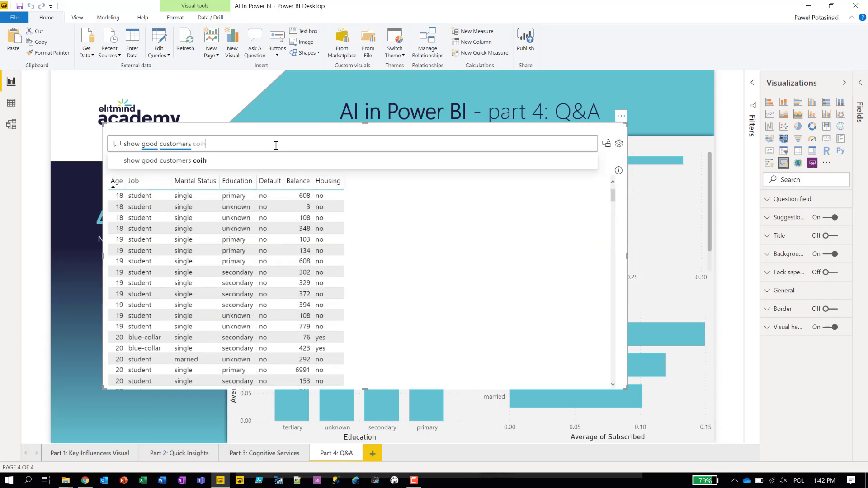
key("BackSpace")
key("BackSpace")
type("unt")
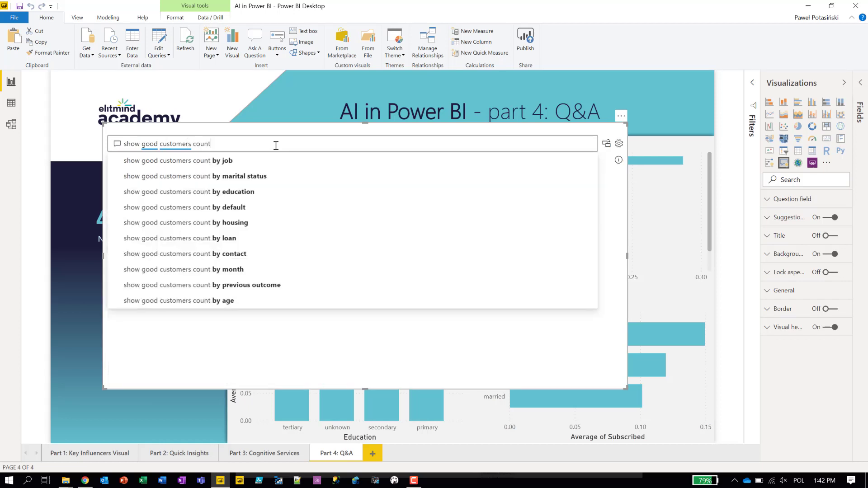
key("Return")
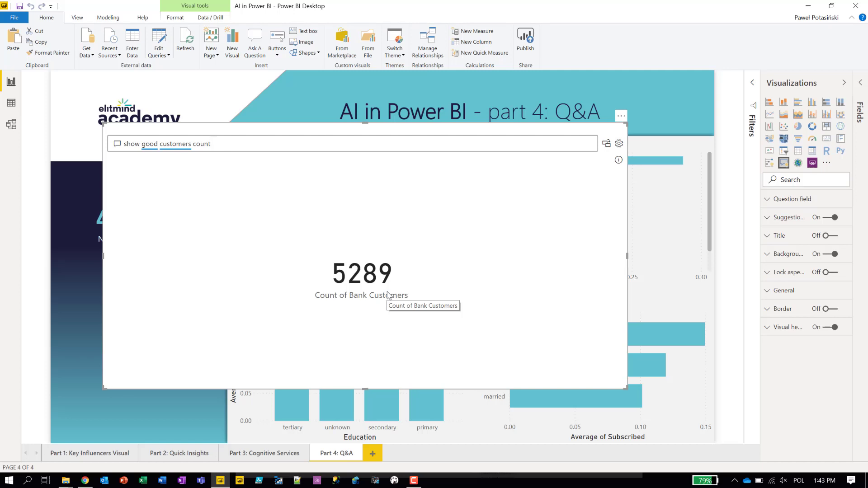
key("alt+Tab")
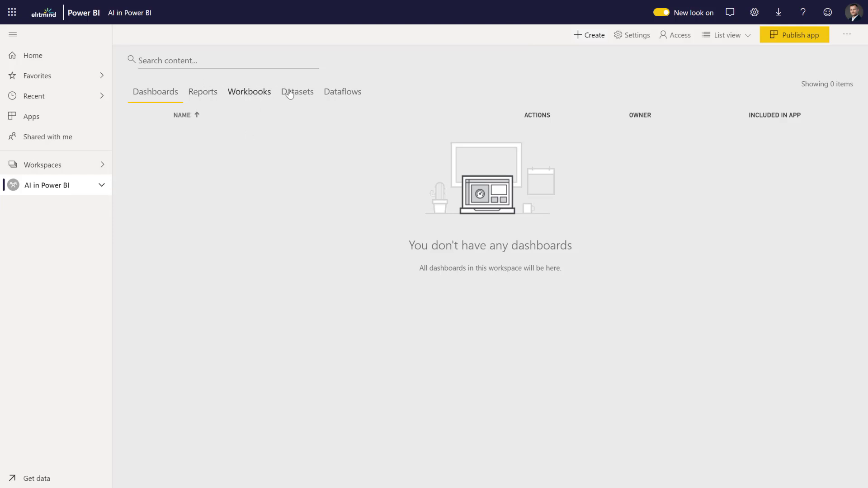
Open the AI in Power BI dataset settings and expand its Featured Q&A questions section.
left_click(303, 99)
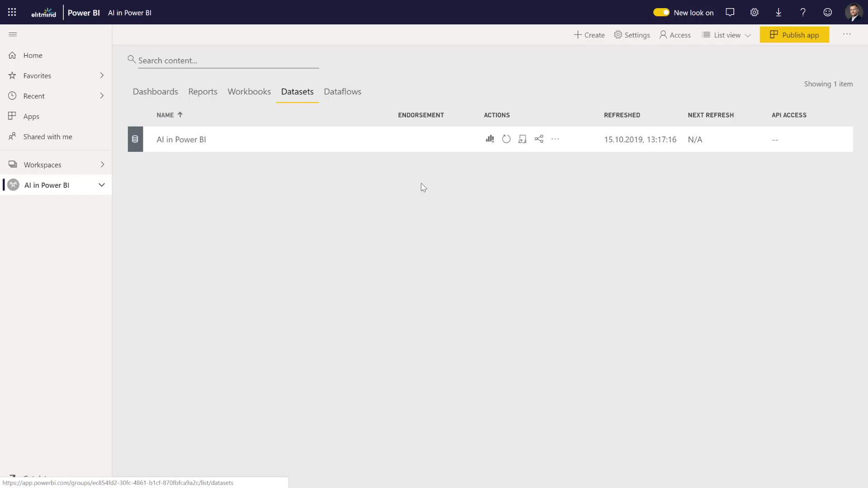
left_click(556, 141)
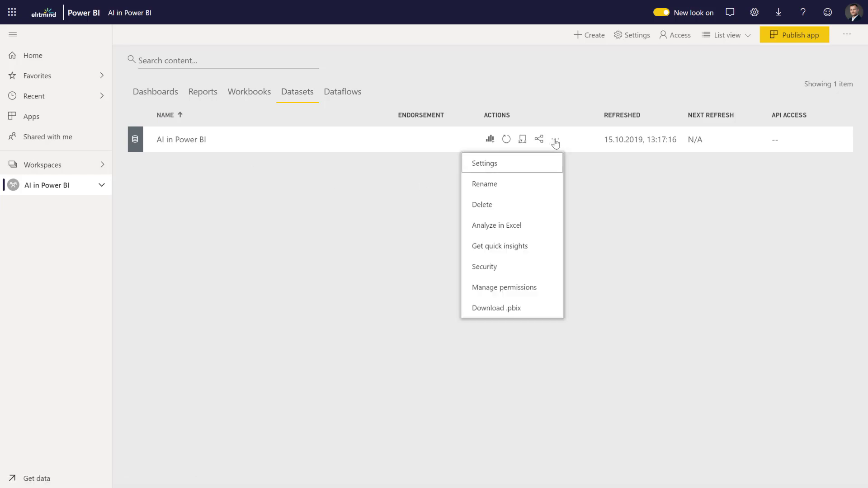
left_click(503, 168)
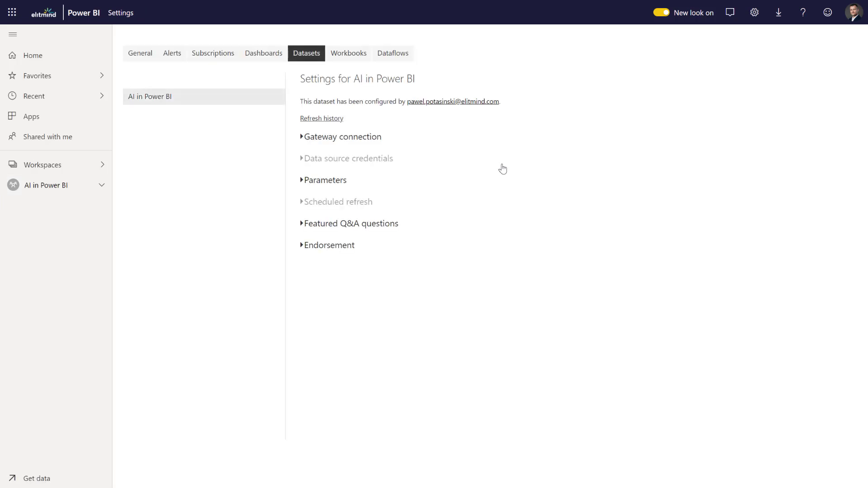
left_click(303, 228)
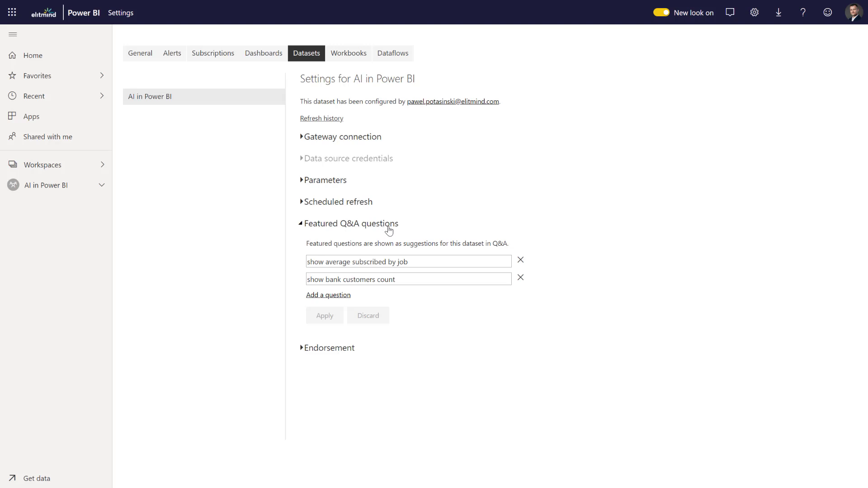